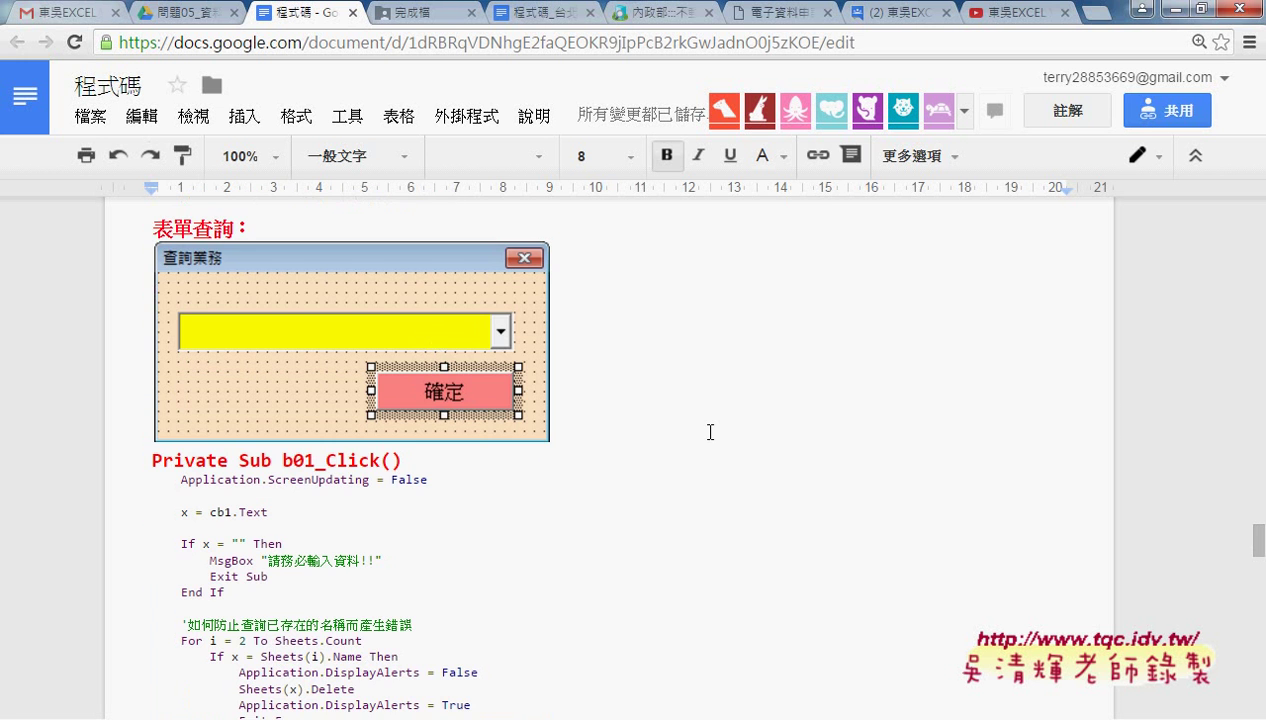
- Scroll to the Sub 篩選 heading and select the word Sub in it
scroll(709, 432, "down", 1)
scroll(709, 432, "down", 1)
scroll(710, 432, "down", 2)
scroll(710, 432, "down", 2)
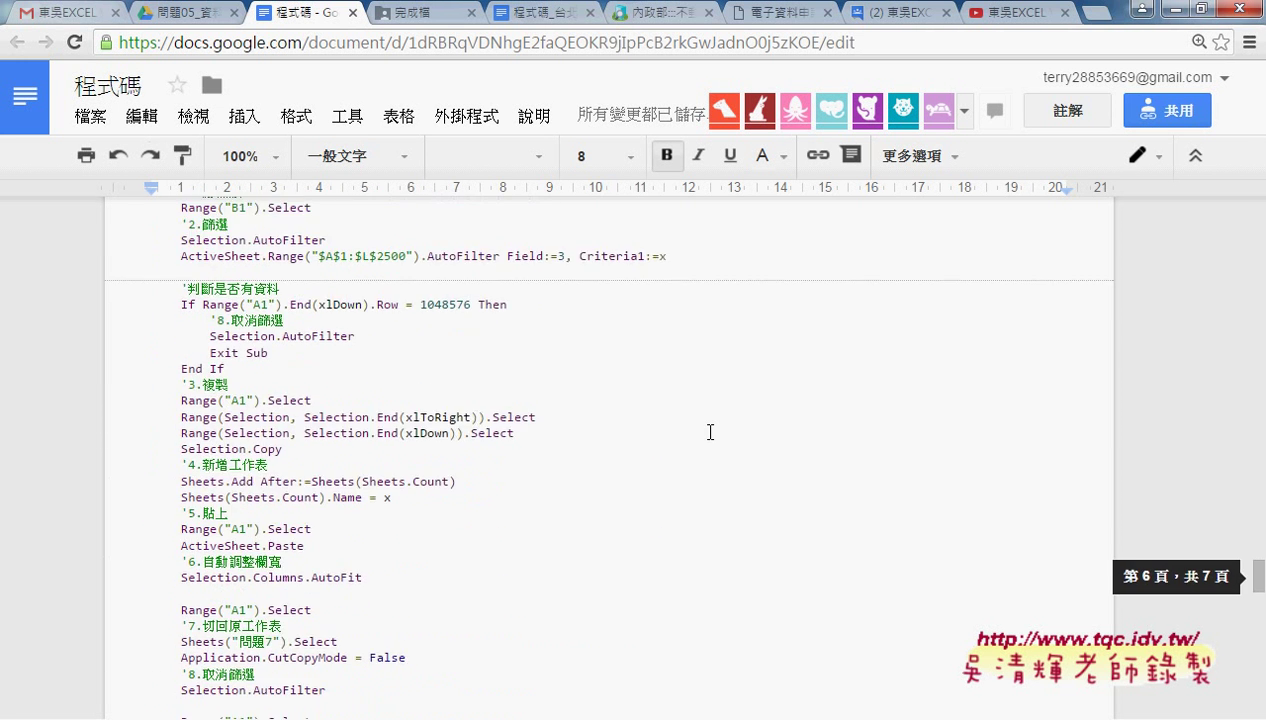
scroll(710, 432, "down", 2)
scroll(710, 432, "down", 1)
scroll(710, 432, "down", 1)
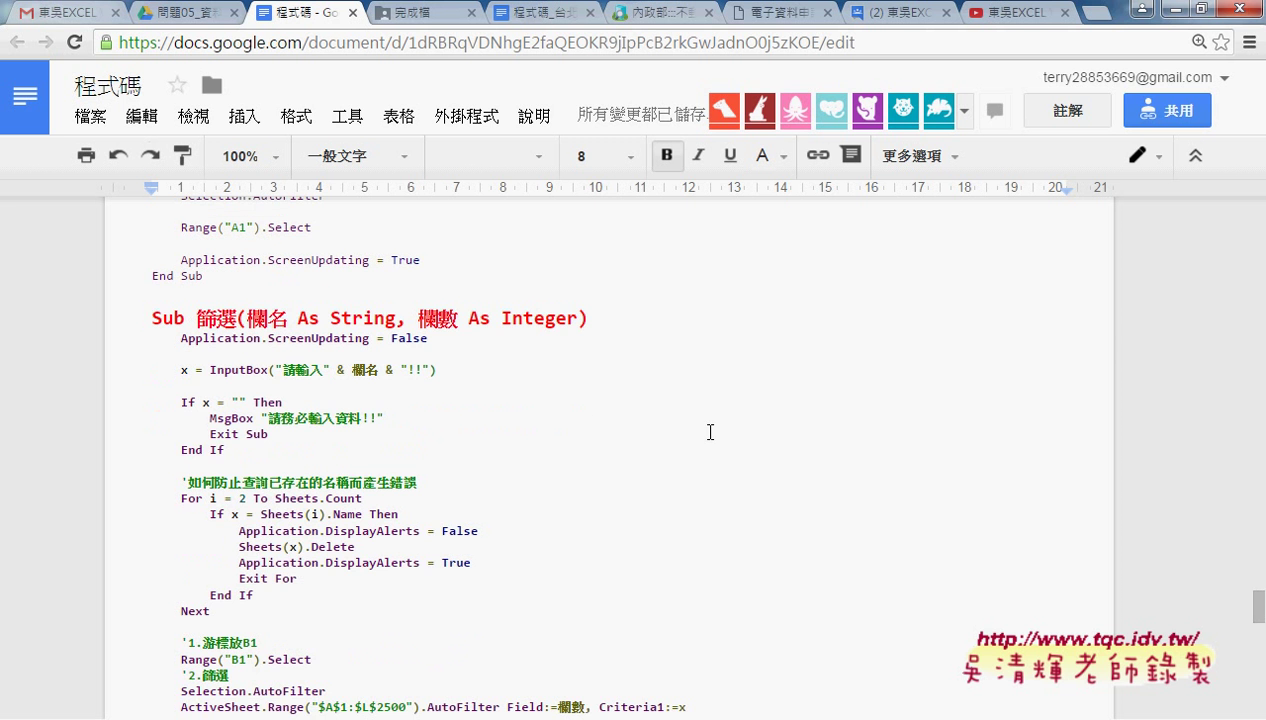
left_click(149, 316)
left_click(298, 316)
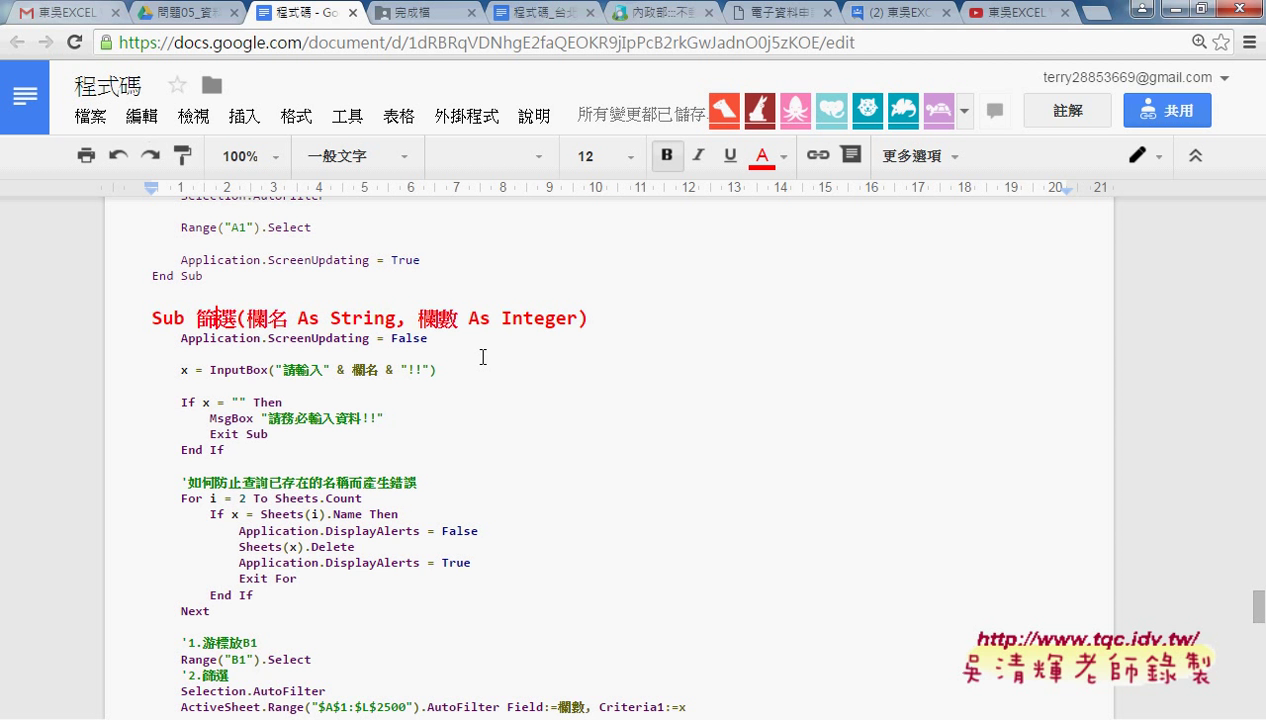
left_click_drag(150, 317, 184, 317)
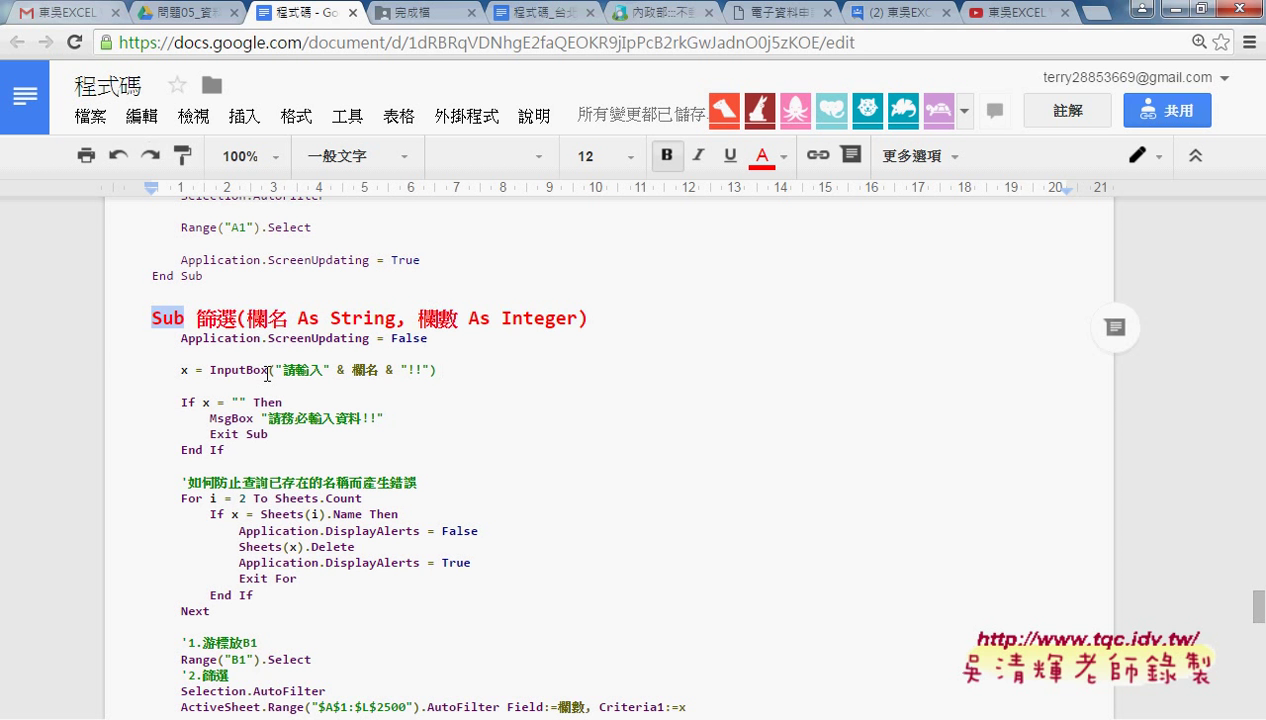
- Select 欄名 in the InputBox line, 欄數 in the heading, and 欄數 on the AutoFilter line
left_click_drag(345, 370, 385, 368)
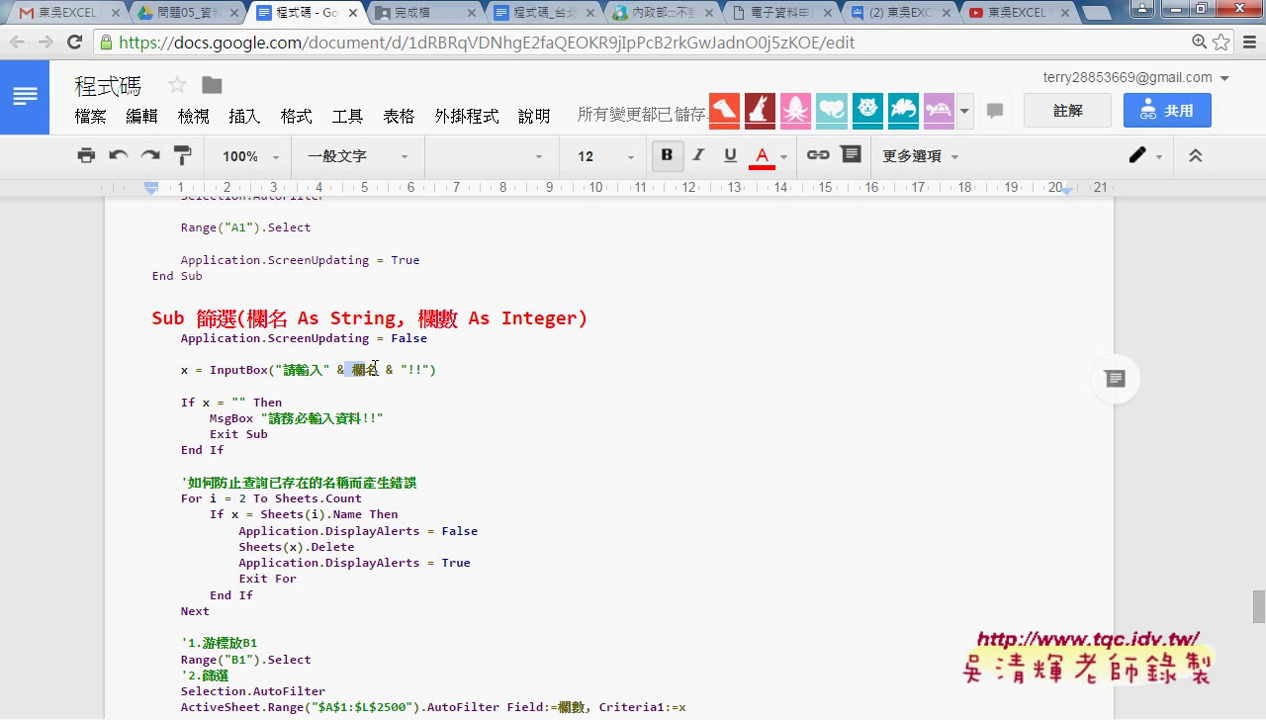
double_click(440, 318)
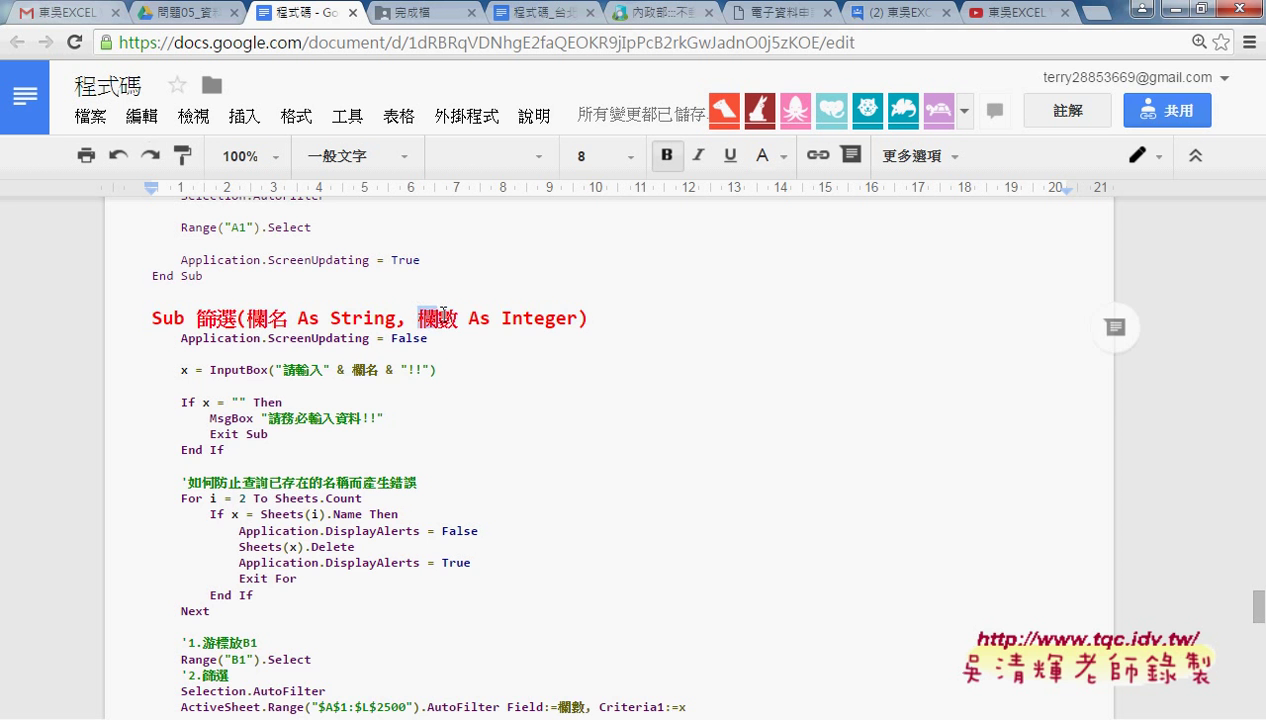
scroll(533, 426, "down", 3)
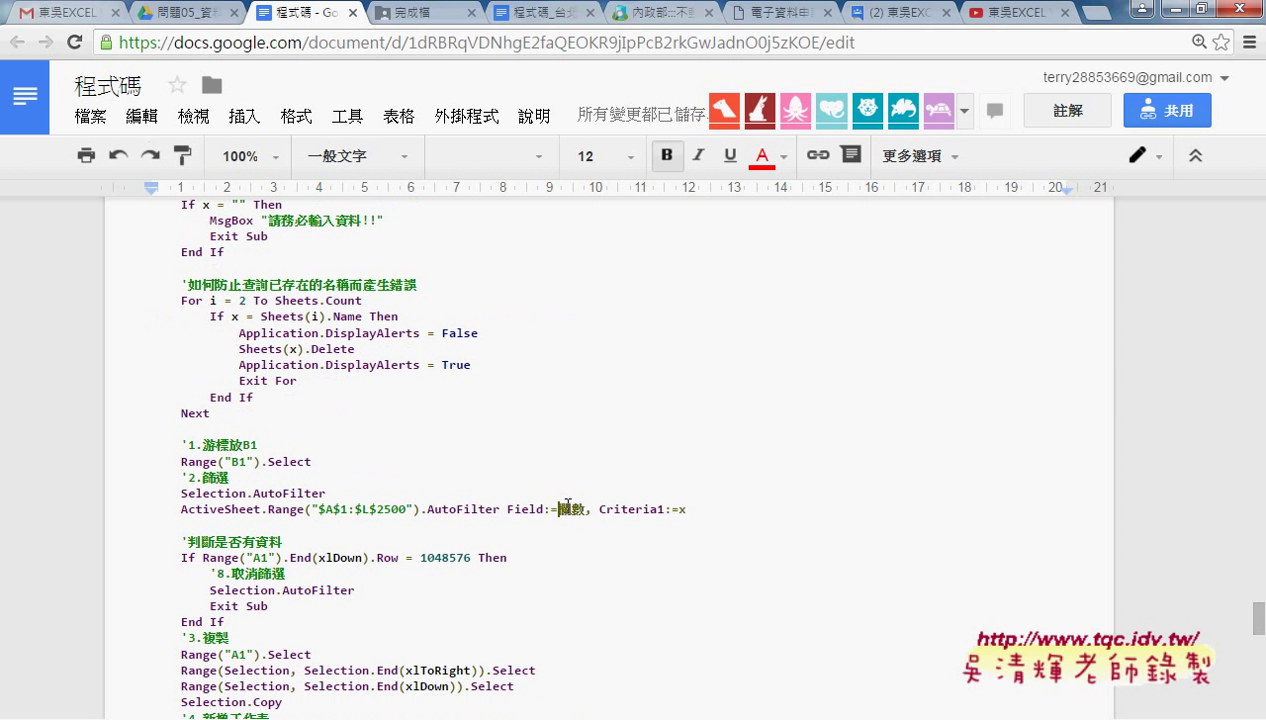
left_click_drag(557, 509, 584, 509)
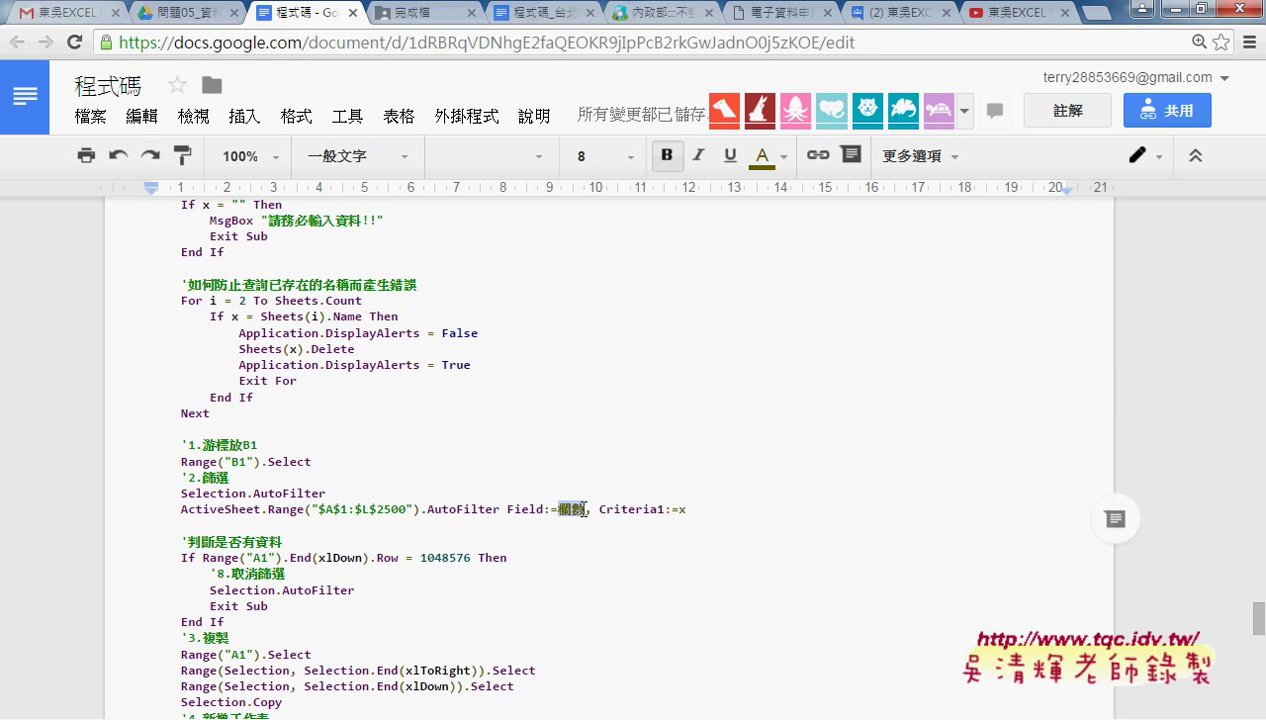
scroll(584, 509, "down", 3)
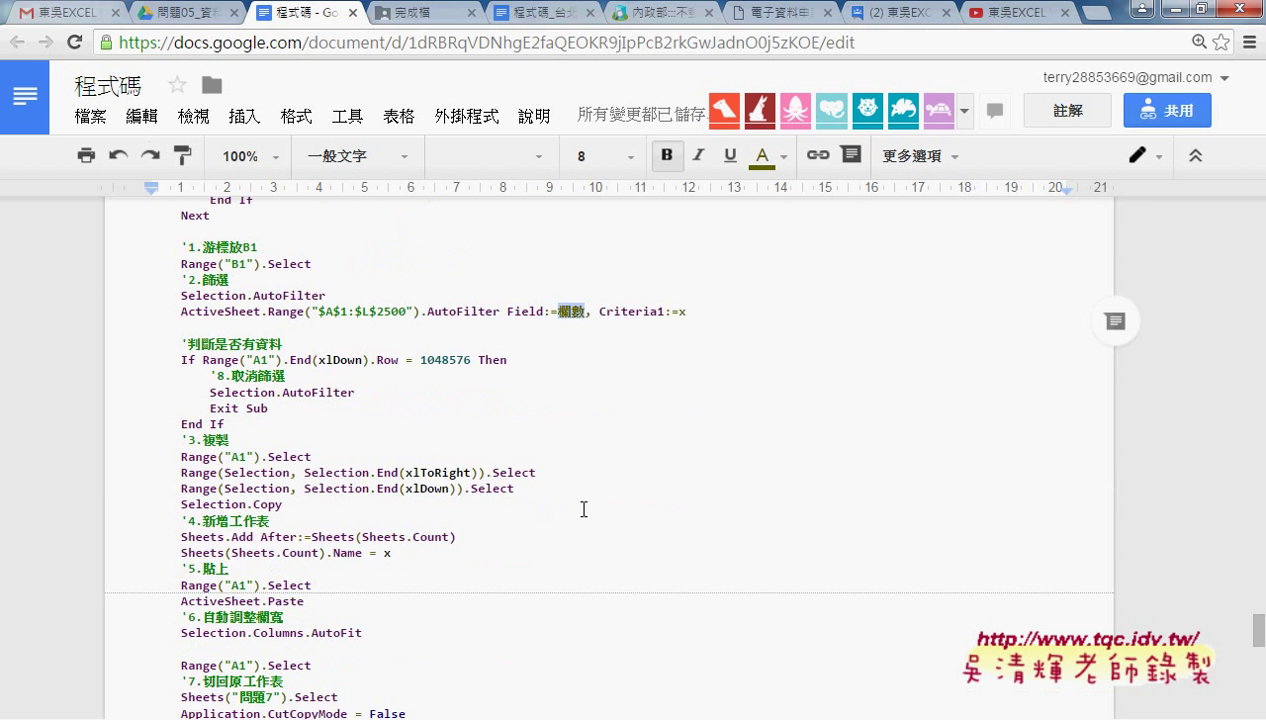
scroll(584, 509, "down", 1)
scroll(584, 509, "up", 5)
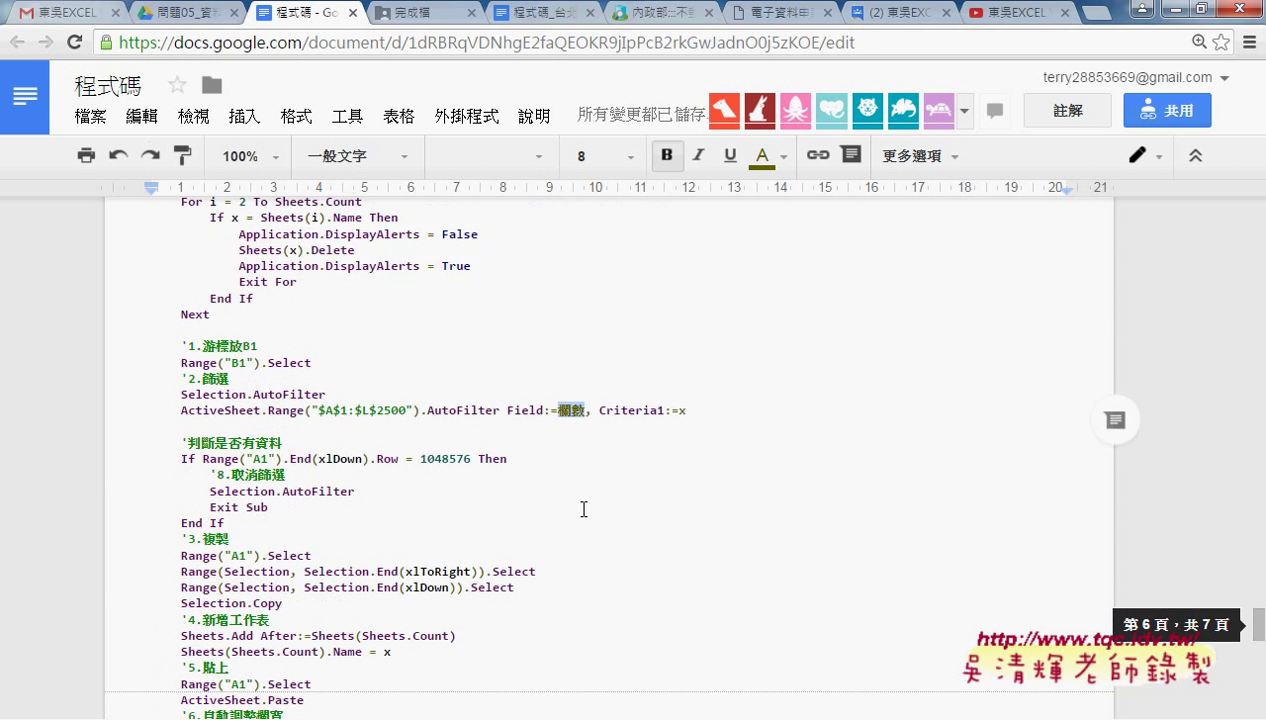
scroll(584, 509, "up", 1)
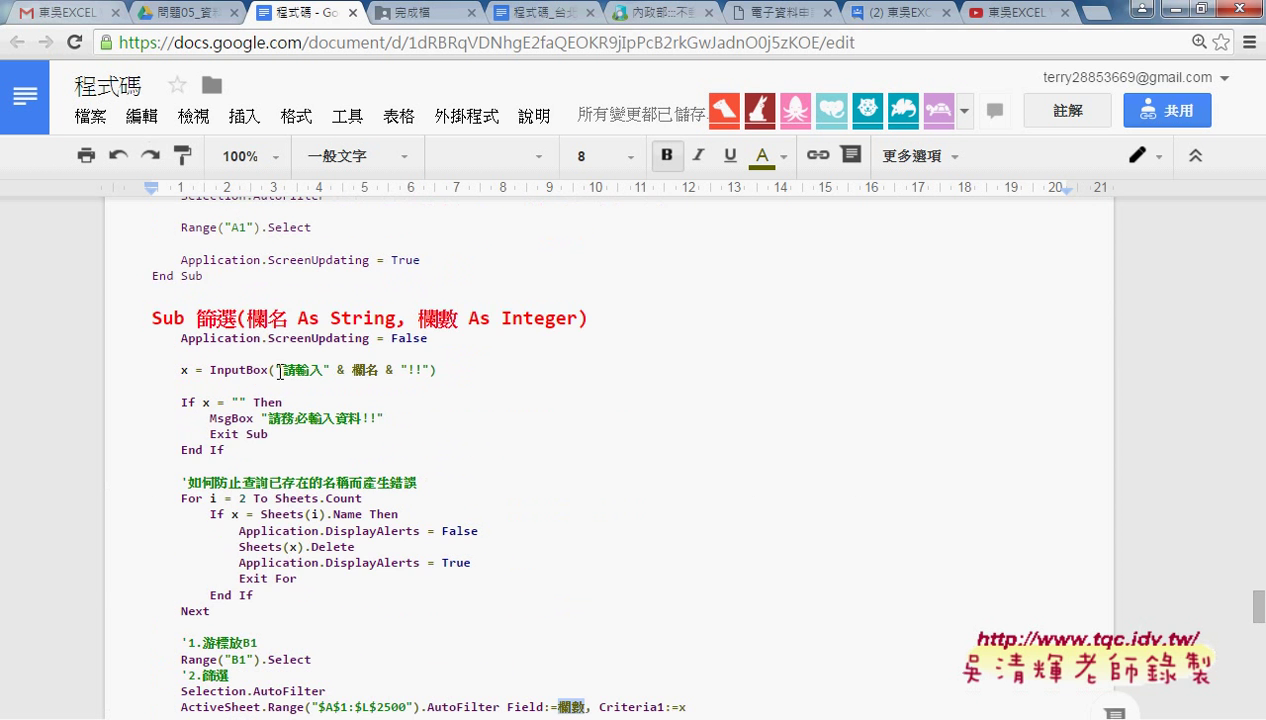
- Highlight & 欄名 & in the InputBox line in yellow
left_click_drag(337, 370, 392, 370)
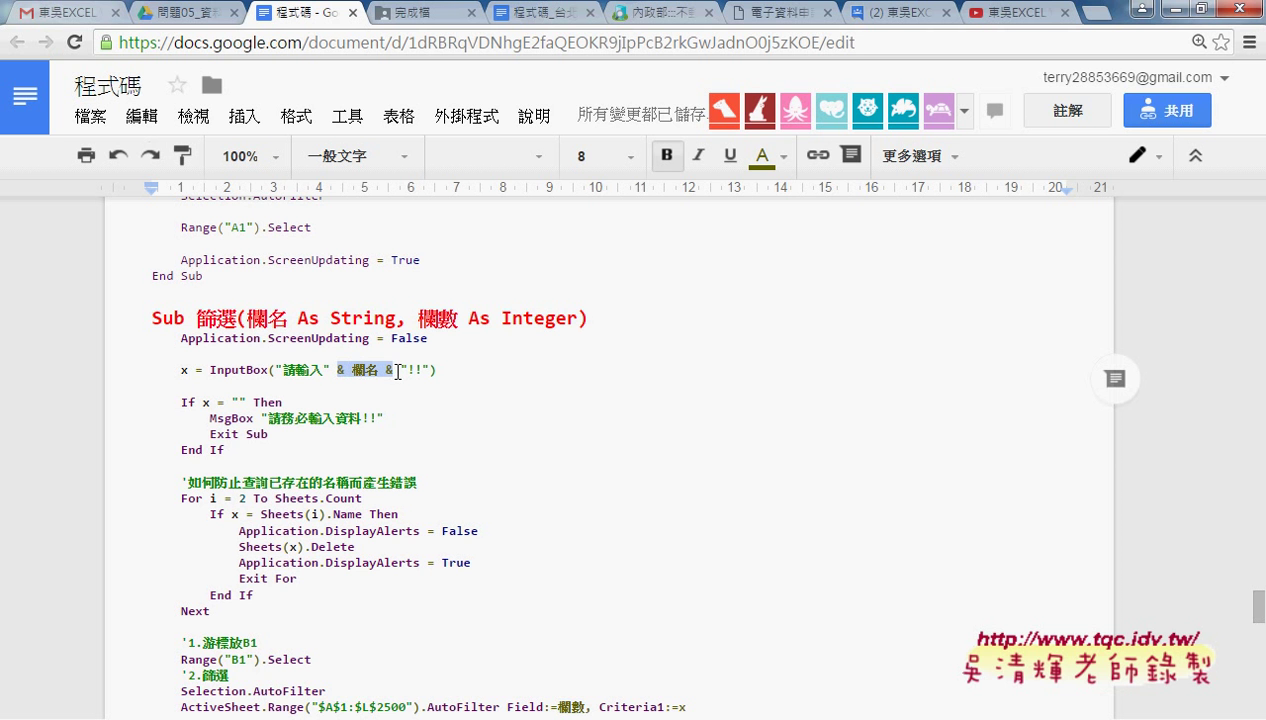
left_click(762, 156)
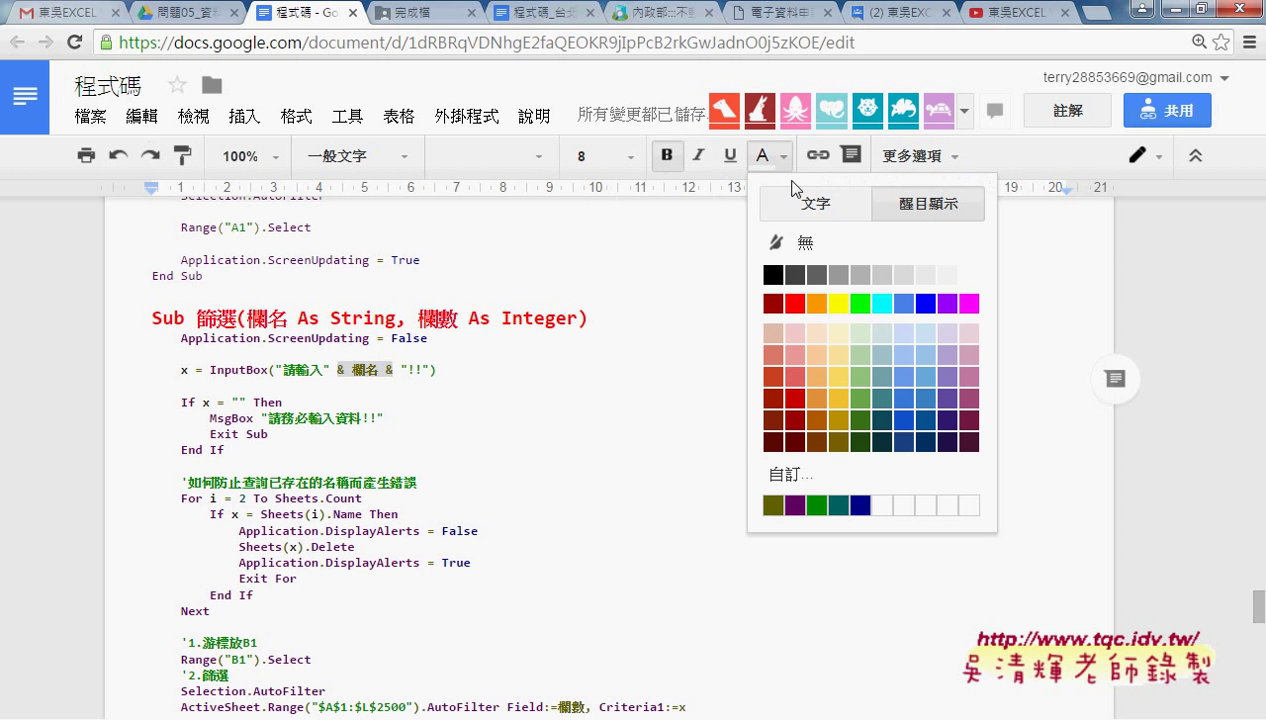
left_click(838, 303)
- Highlight 欄數 on the AutoFilter line in yellow
scroll(785, 363, "down", 2)
scroll(785, 363, "down", 1)
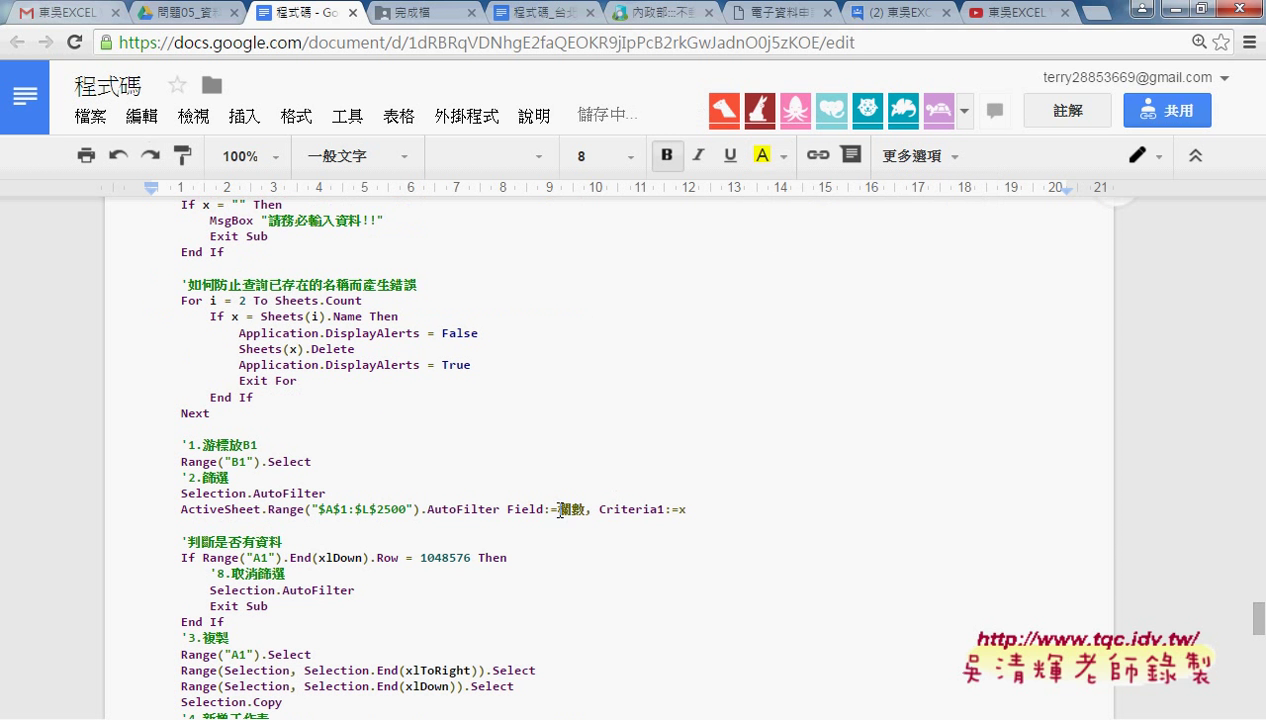
left_click_drag(557, 509, 586, 509)
left_click(762, 156)
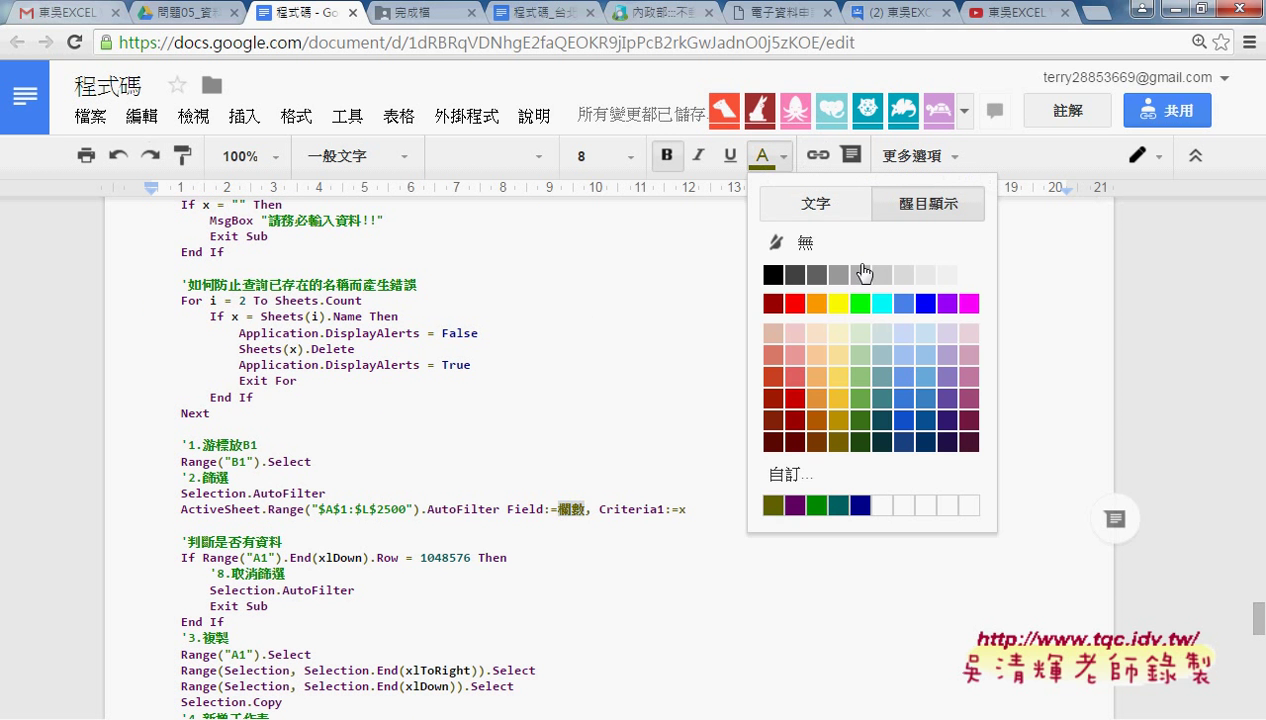
left_click(838, 303)
left_click(755, 350)
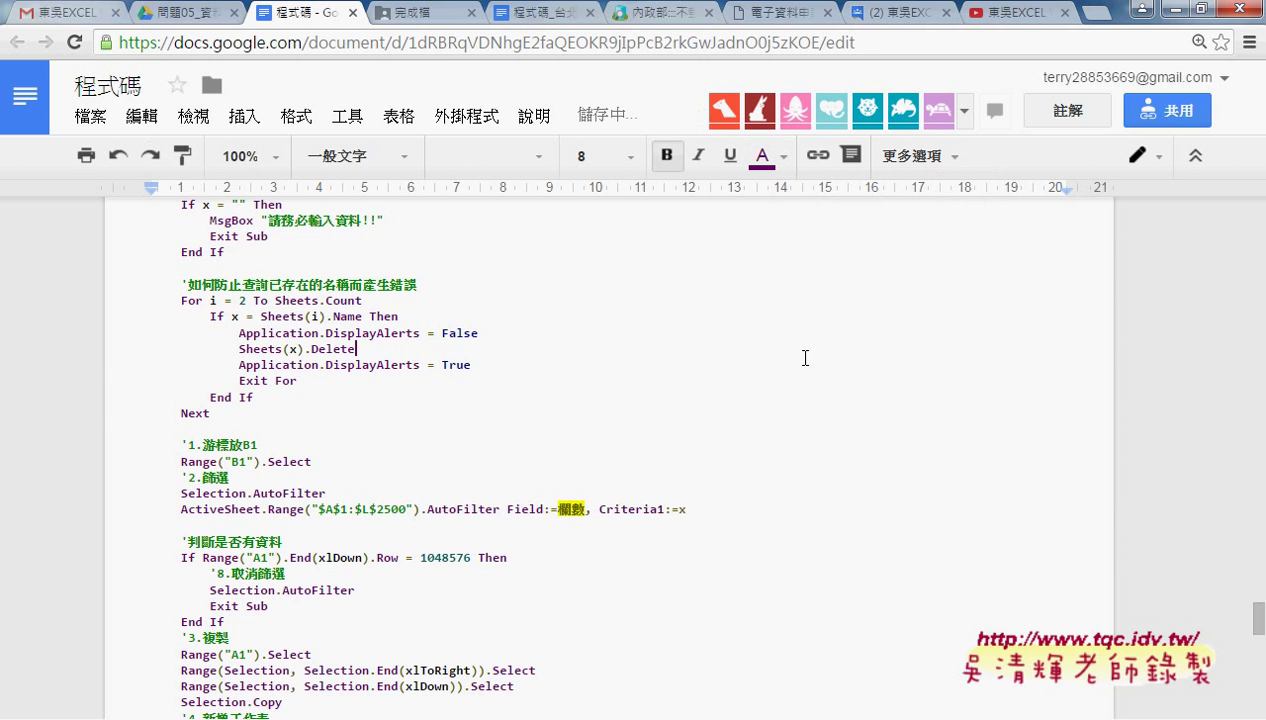
- Select the Sub 篩選 heading's parameter list, then scroll down to the calling subs
scroll(598, 354, "up", 3)
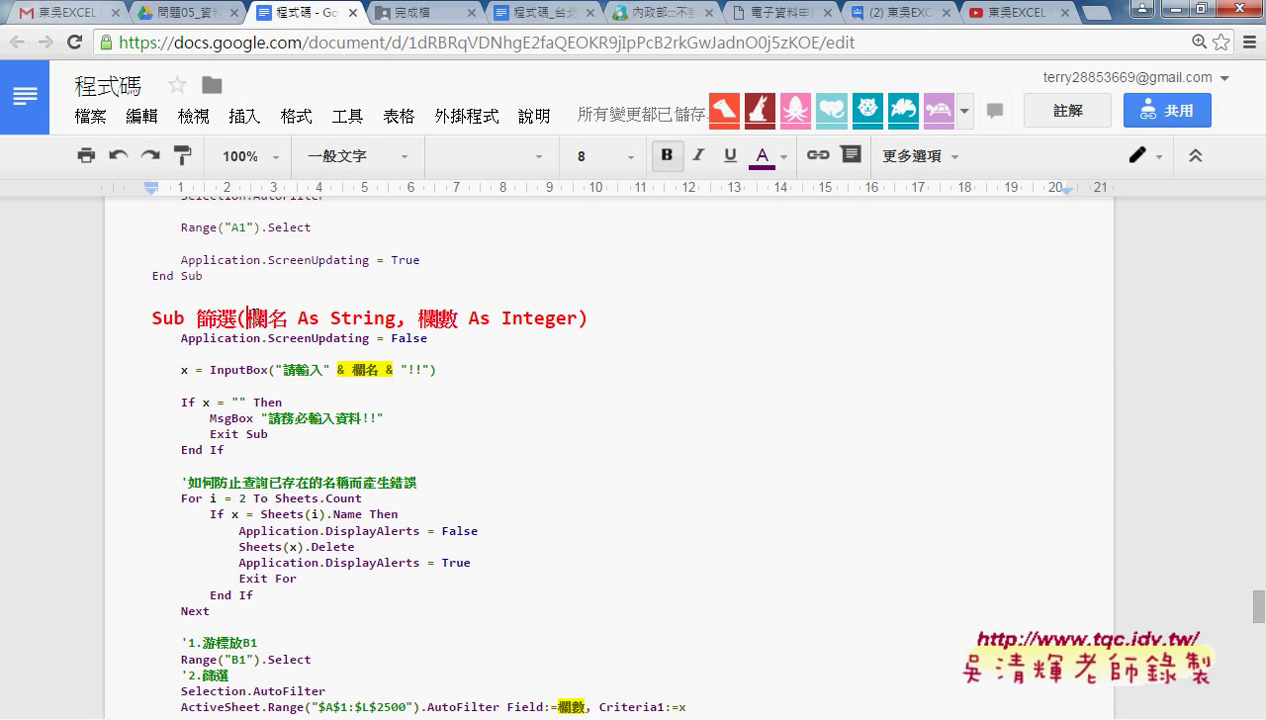
left_click_drag(247, 318, 578, 318)
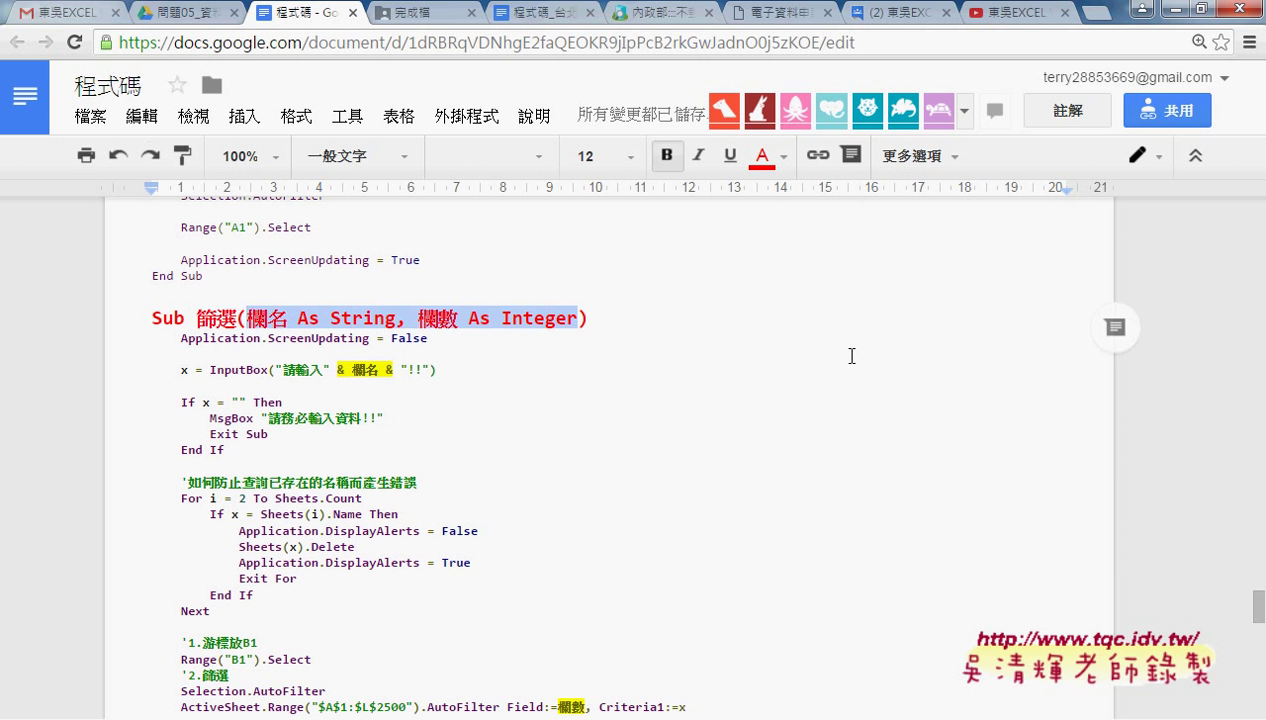
scroll(580, 340, "down", 3)
scroll(550, 320, "down", 5)
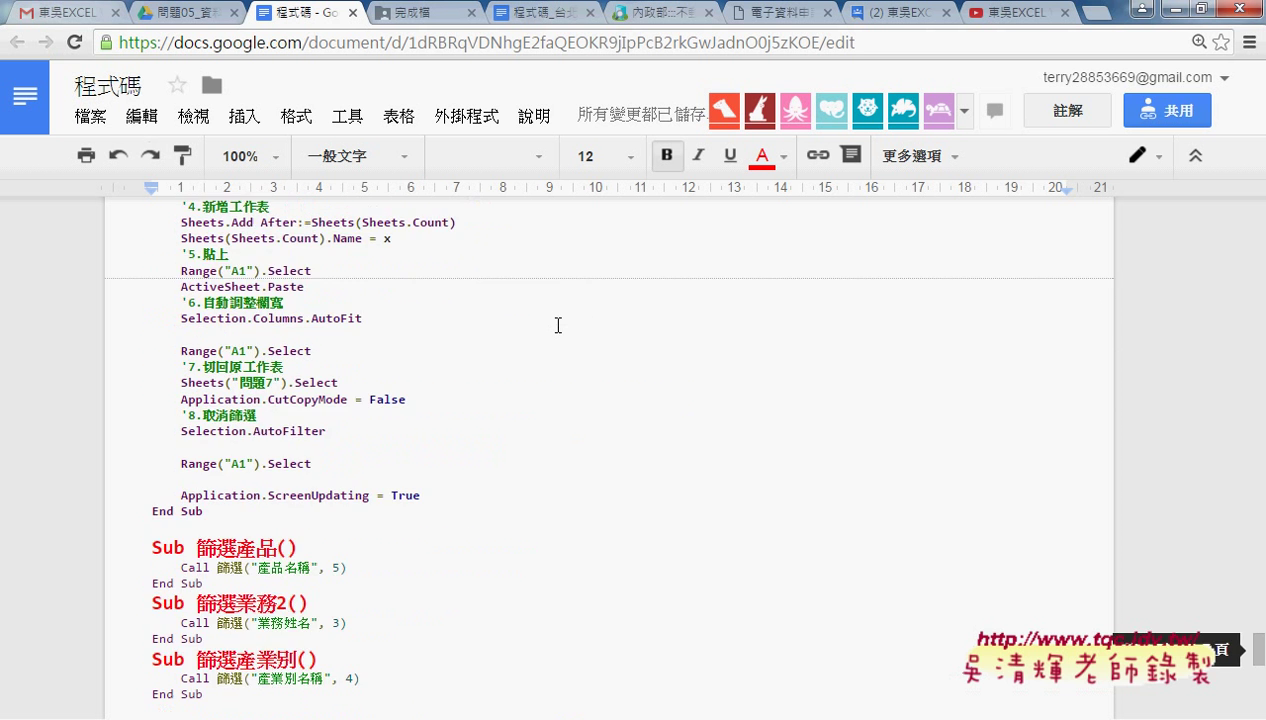
scroll(558, 325, "down", 3)
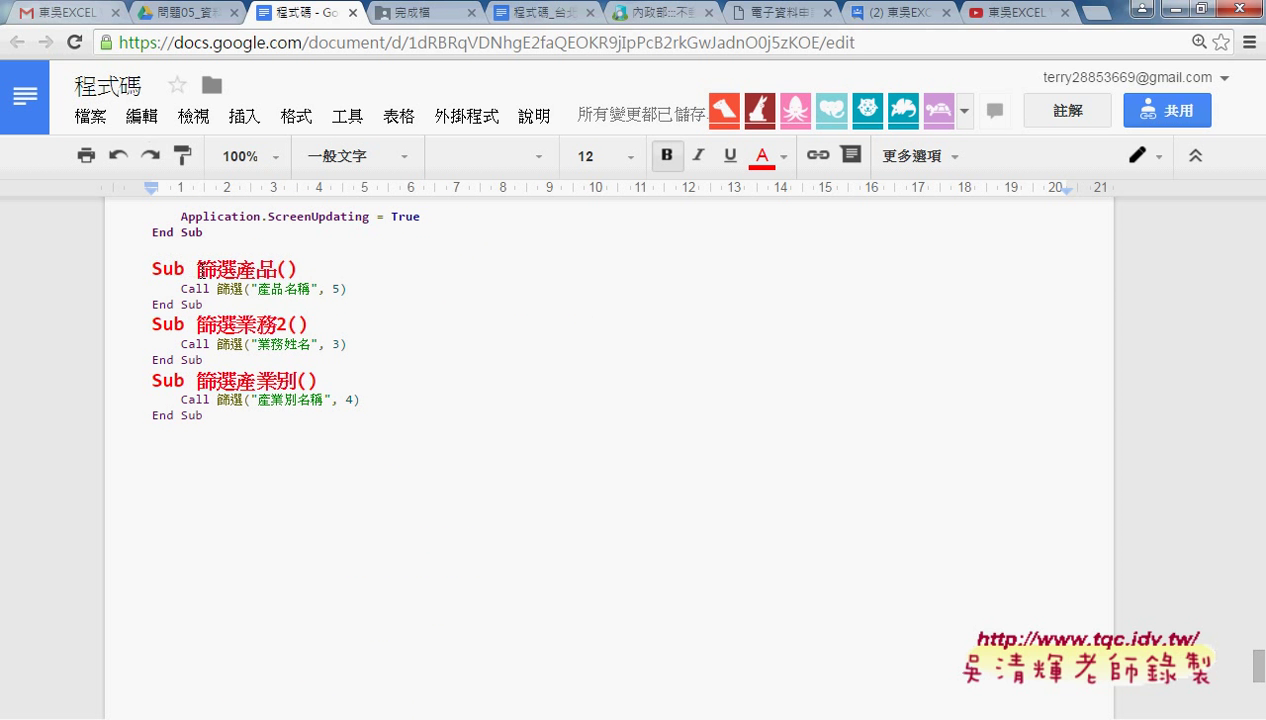
- Select the 產品名稱 argument and column number 5 in Sub 篩選產品's call to 篩選
mouse_move(181, 288)
left_mouse_down()
mouse_move(210, 289)
mouse_move(214, 264)
mouse_move(282, 265)
mouse_move(268, 290)
mouse_move(318, 289)
left_mouse_up()
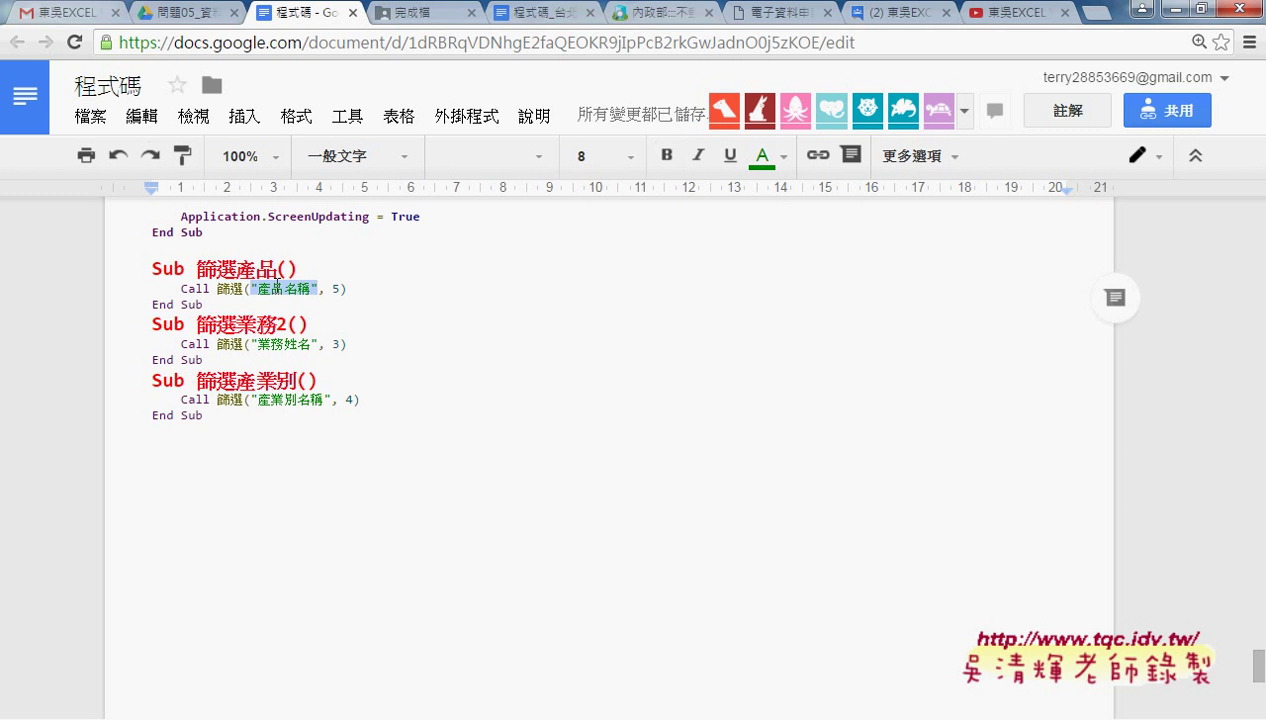
double_click(333, 291)
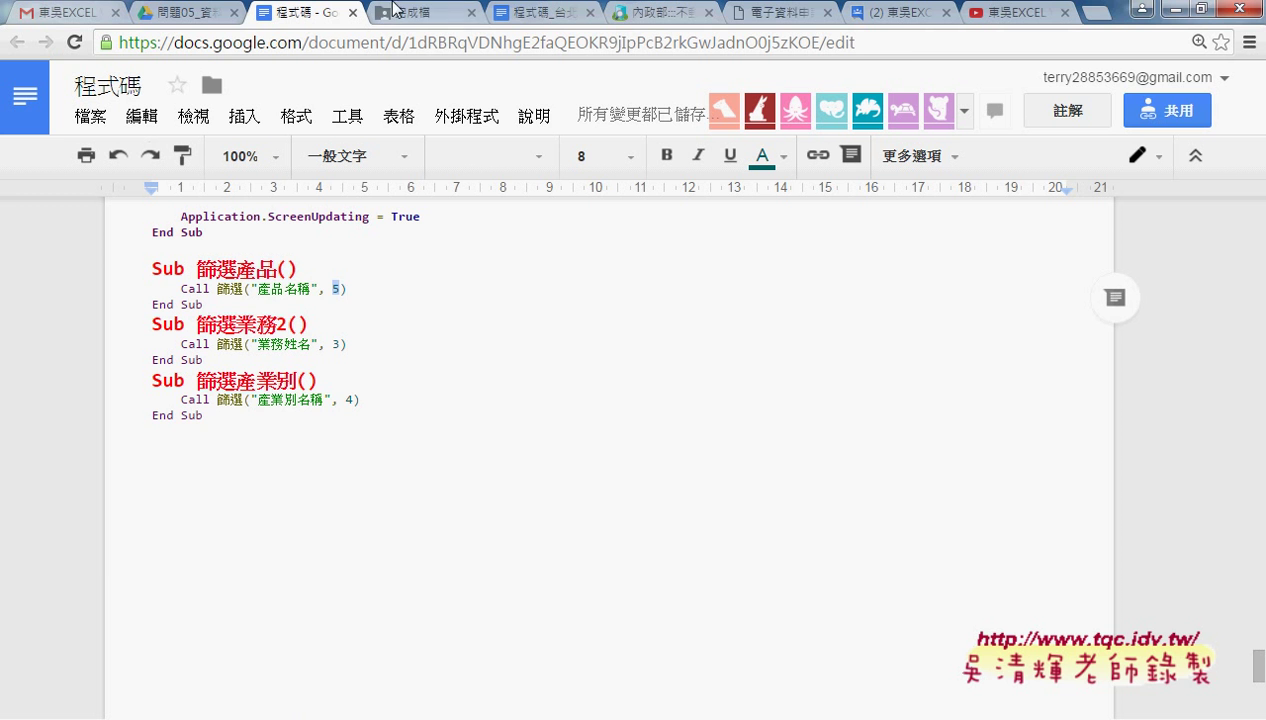
- Bring up the 成語查詢系統2 workbook and go to its 成語 idiom list sheet
mouse_move(344, 719)
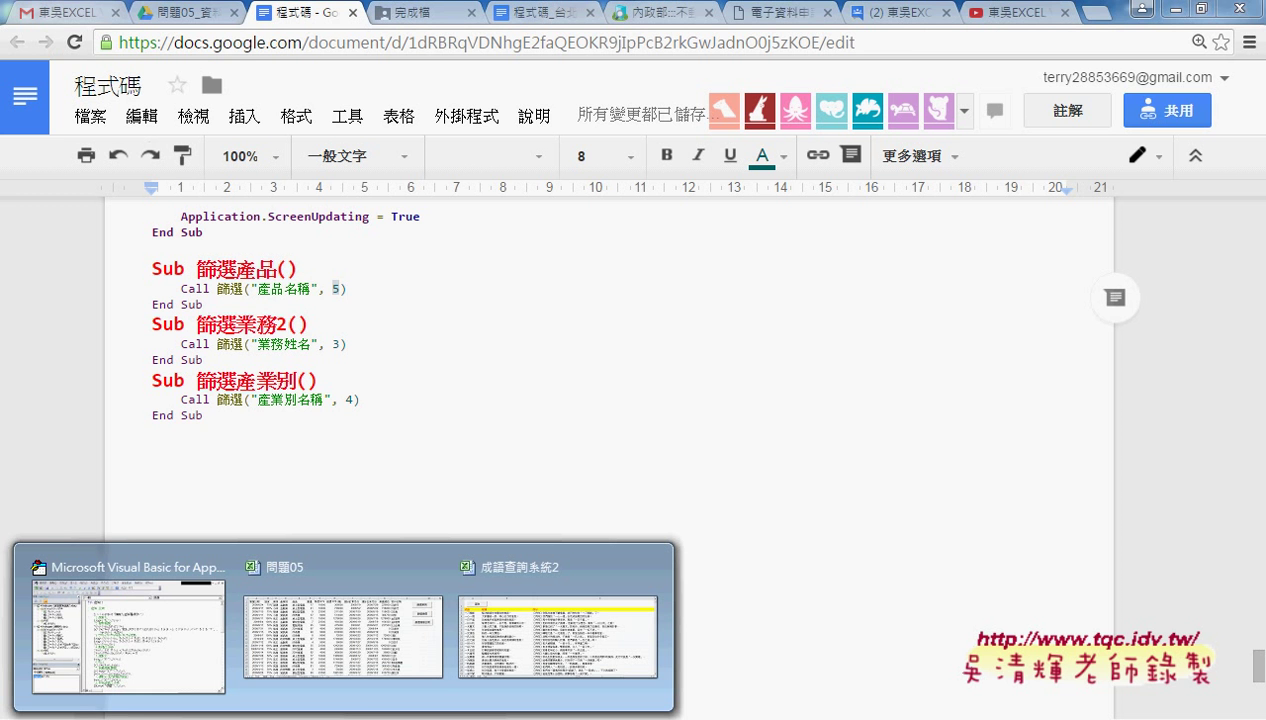
left_click(585, 636)
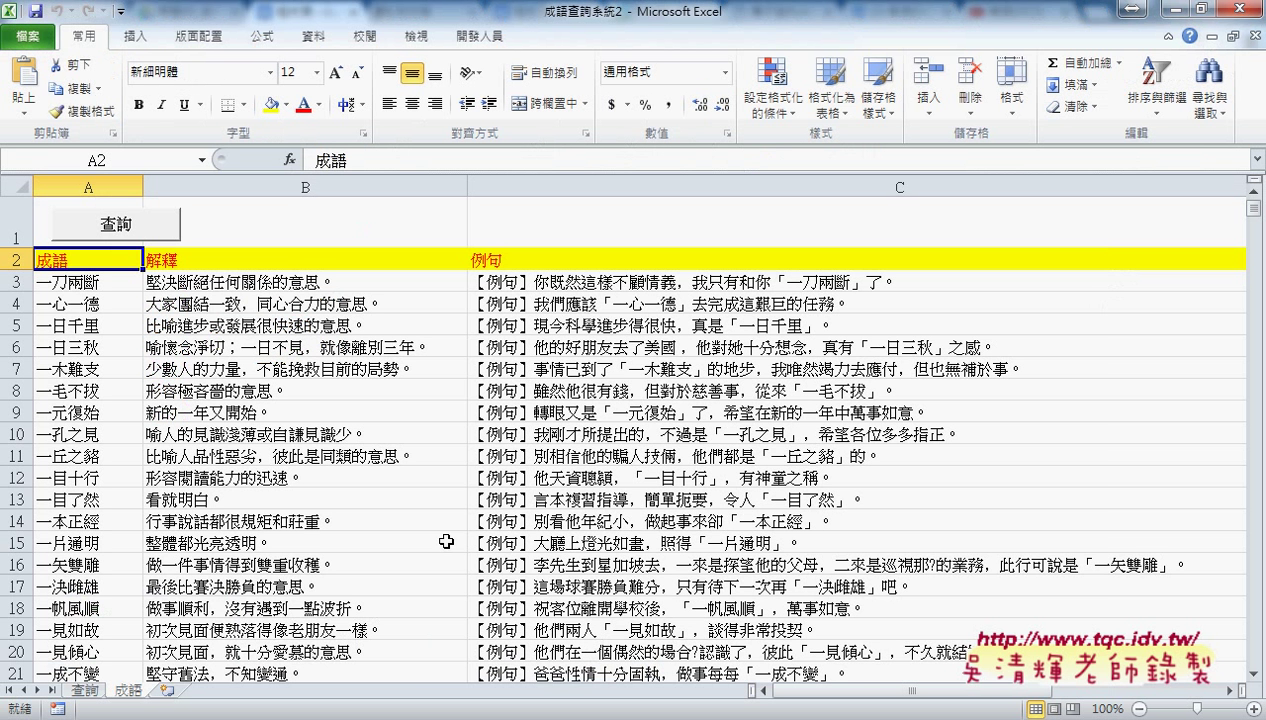
left_click(92, 690)
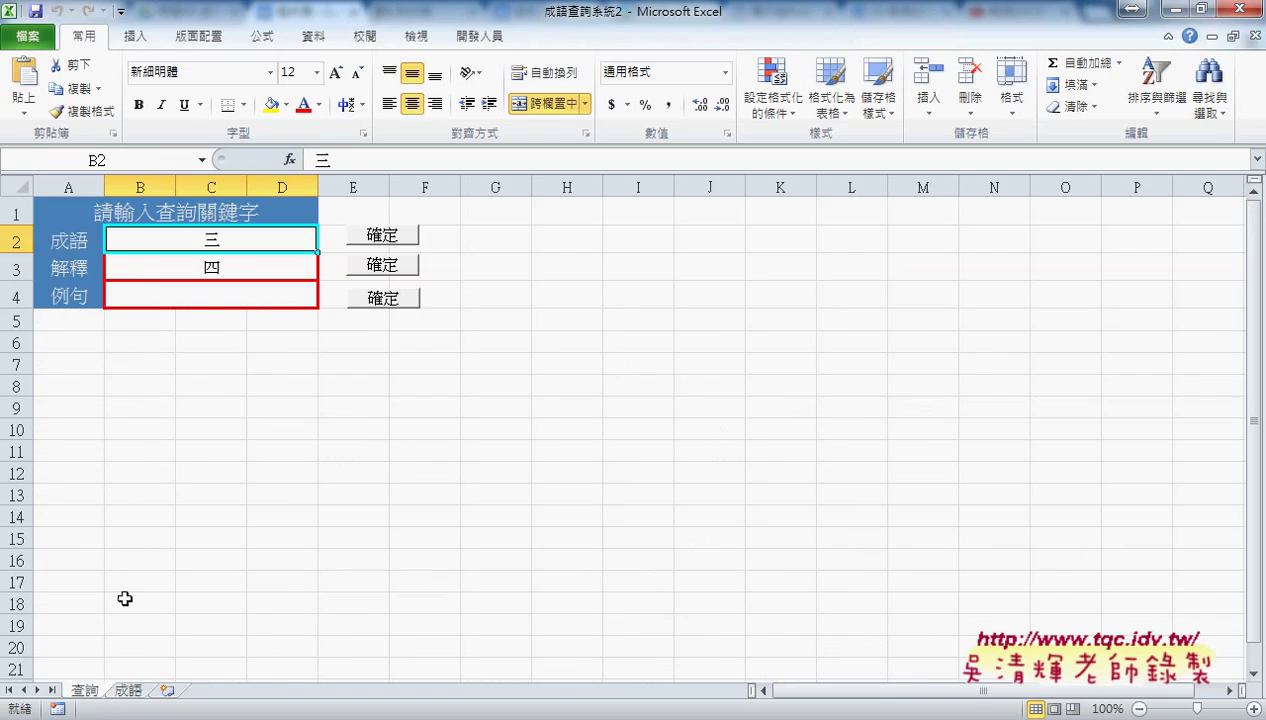
left_click(128, 690)
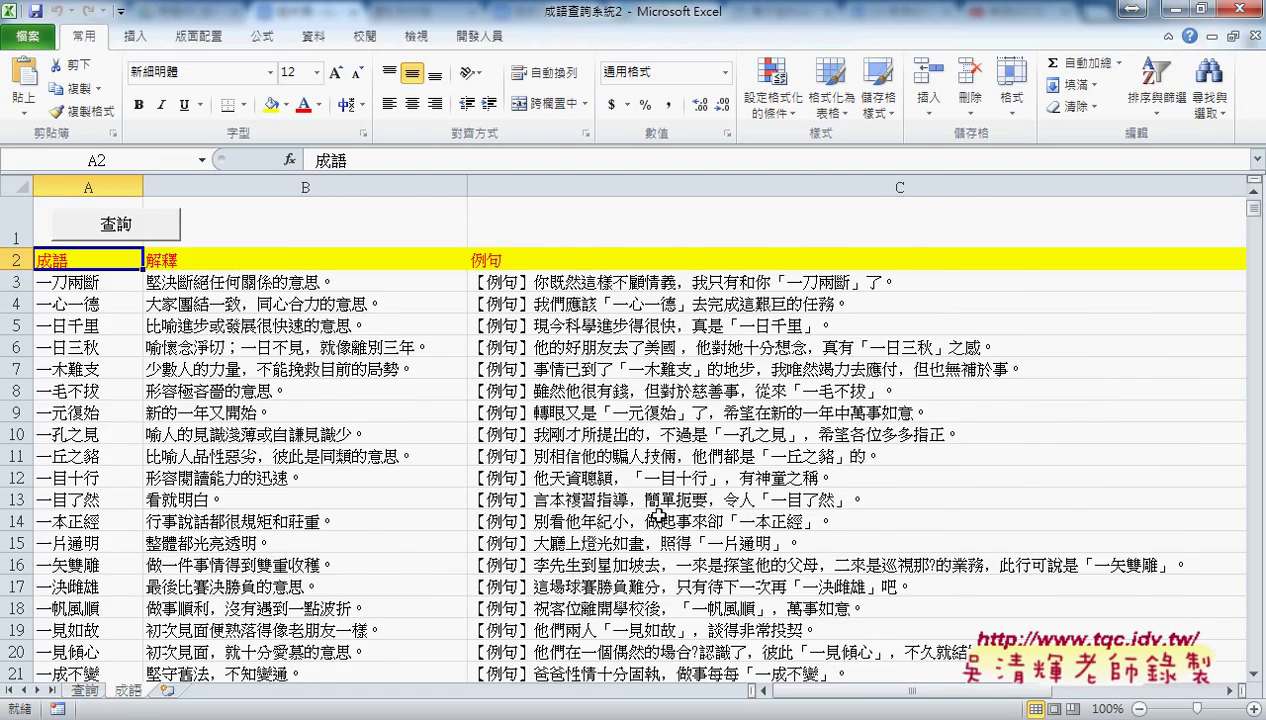
scroll(659, 515, "down", 3)
scroll(659, 515, "up", 3)
- Run the idiom query with keyword 龍 and open the resulting 龍 sheet
left_click(112, 228)
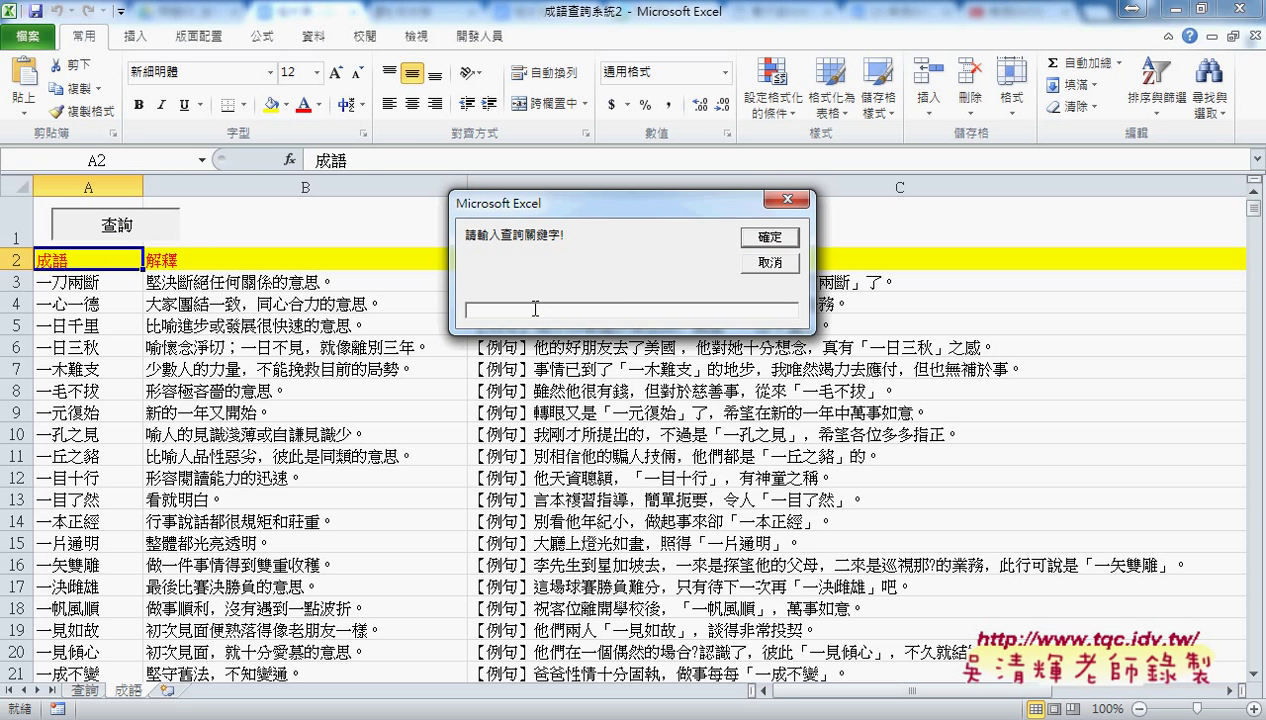
type("ㄉㄨㄥ")
type("6")
key("Return")
left_click(773, 240)
left_click(164, 692)
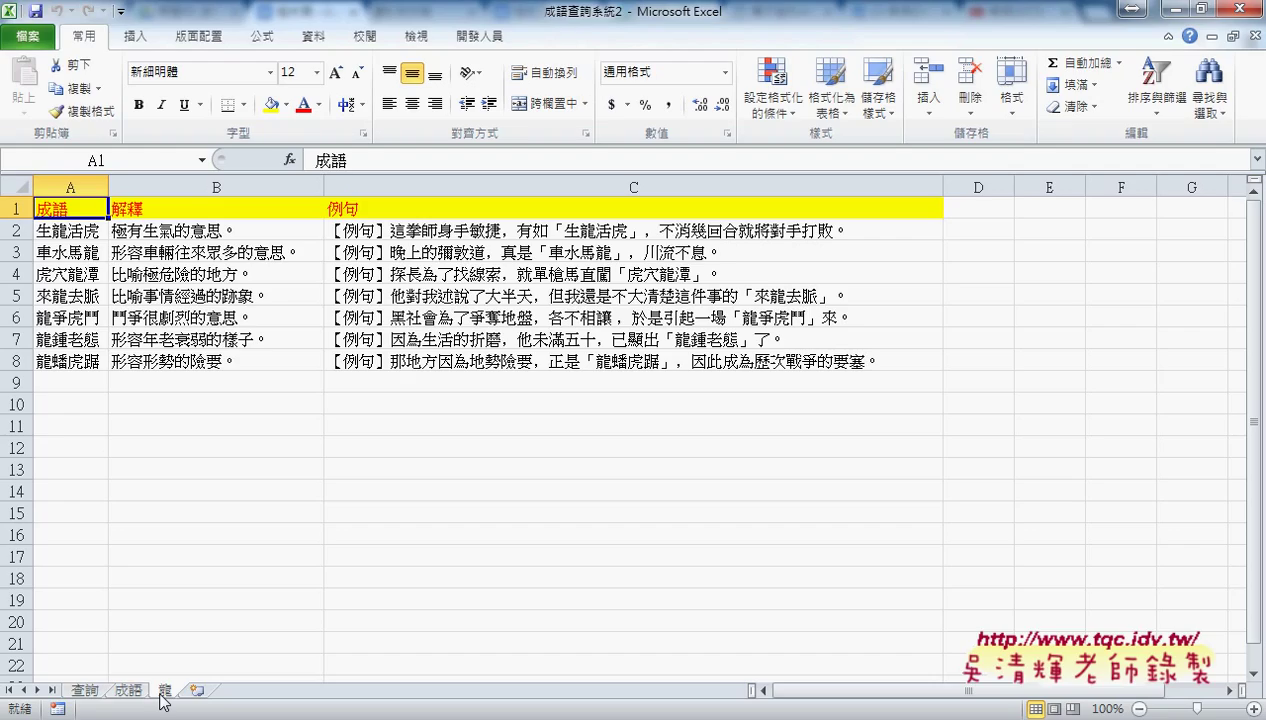
- Search idiom names for 三 from the 查詢 form, view the 三 sheet, then return to 查詢
left_click(88, 690)
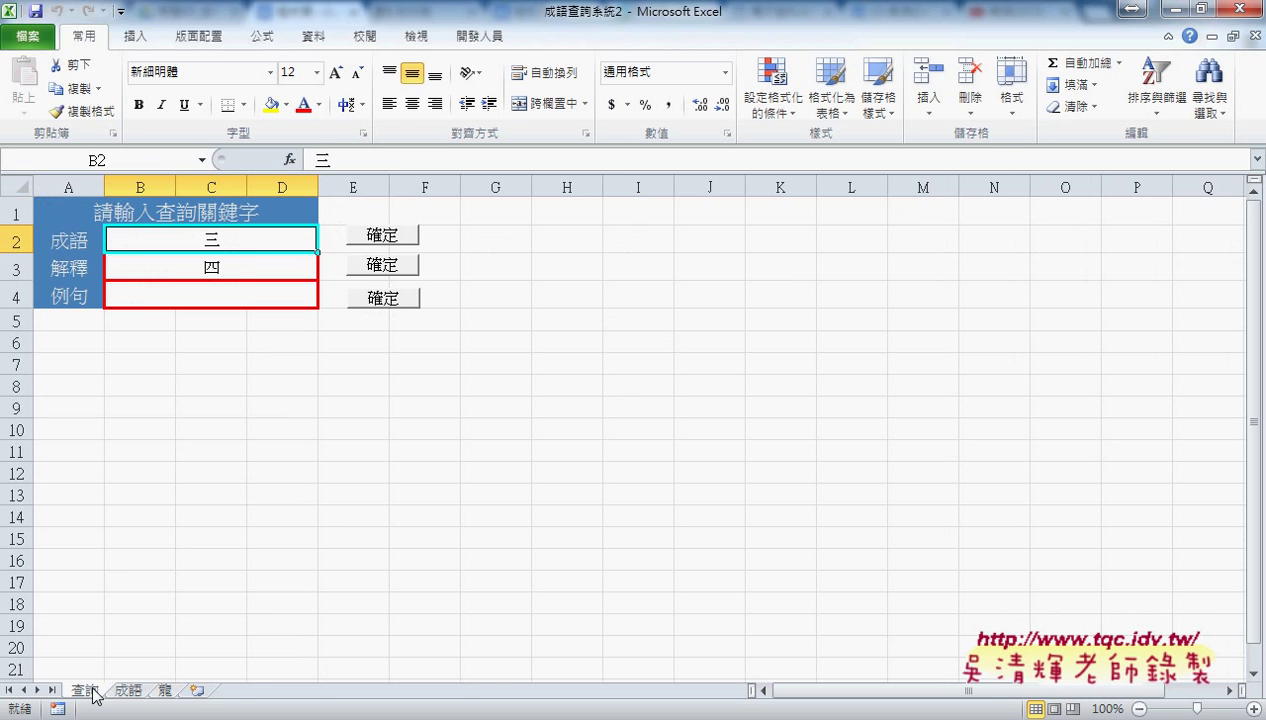
left_click(210, 262)
left_click(220, 295)
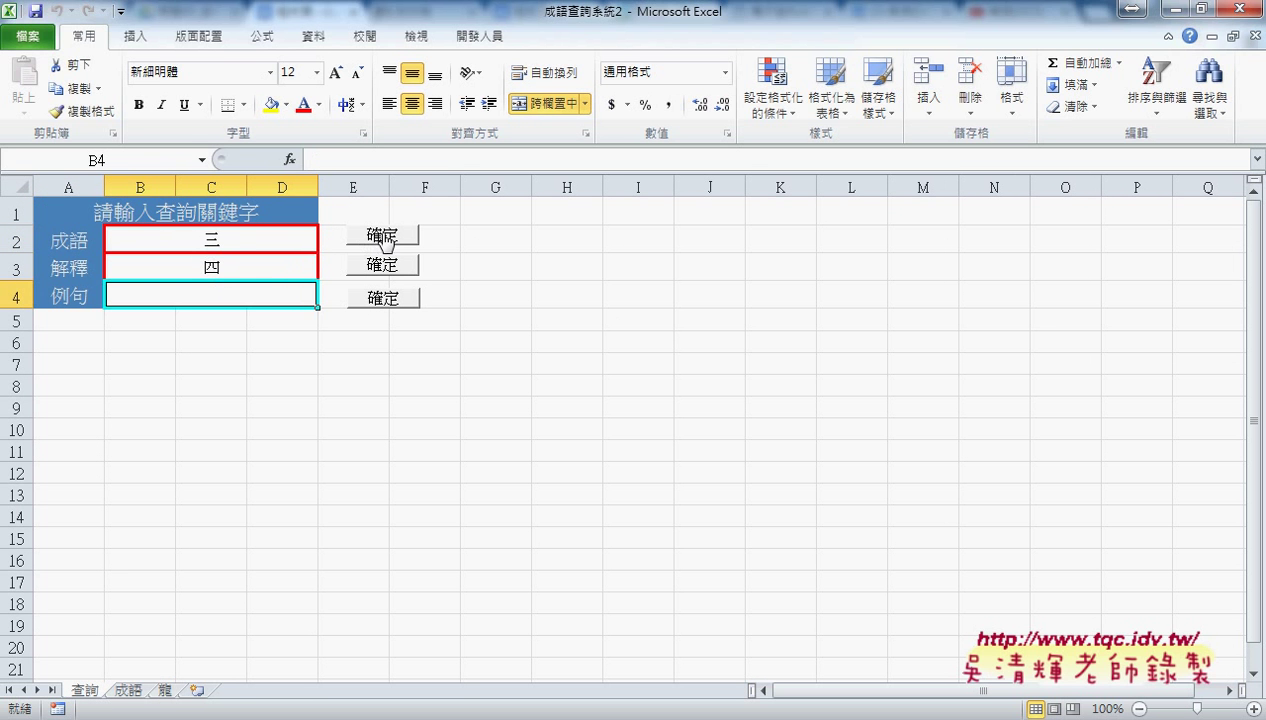
left_click(262, 240)
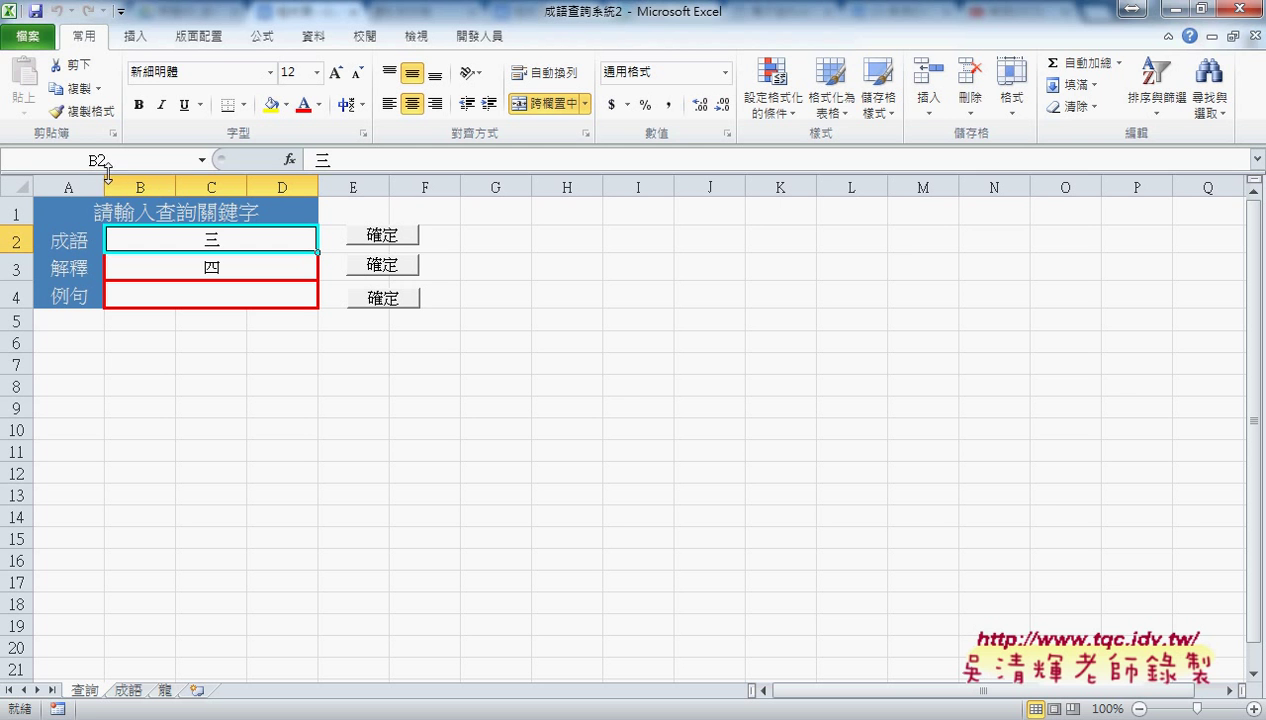
left_click(401, 242)
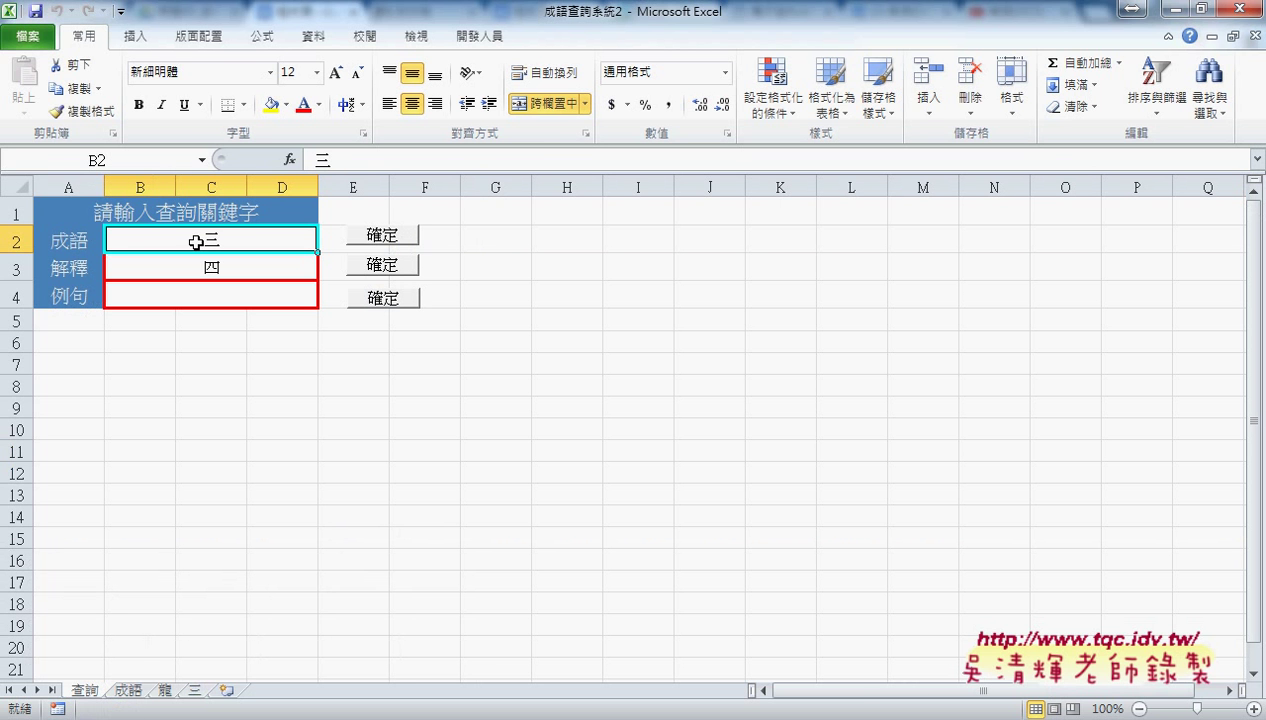
left_click(195, 690)
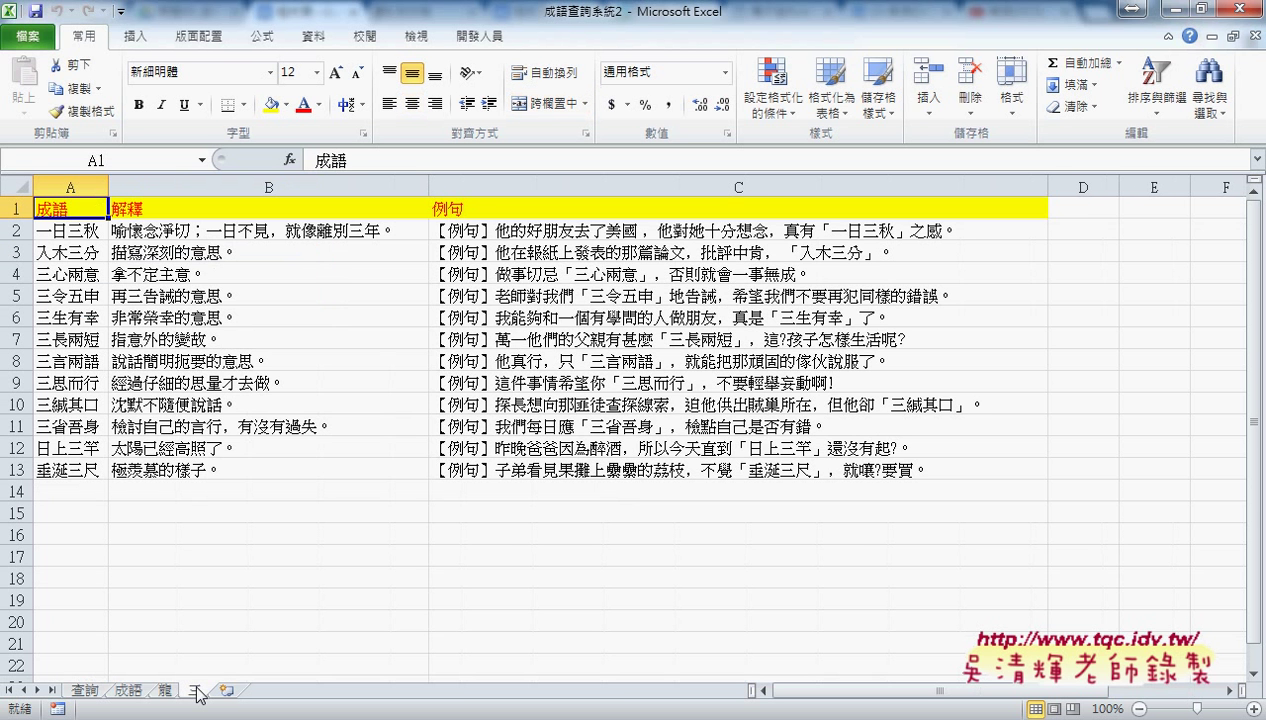
left_click(86, 690)
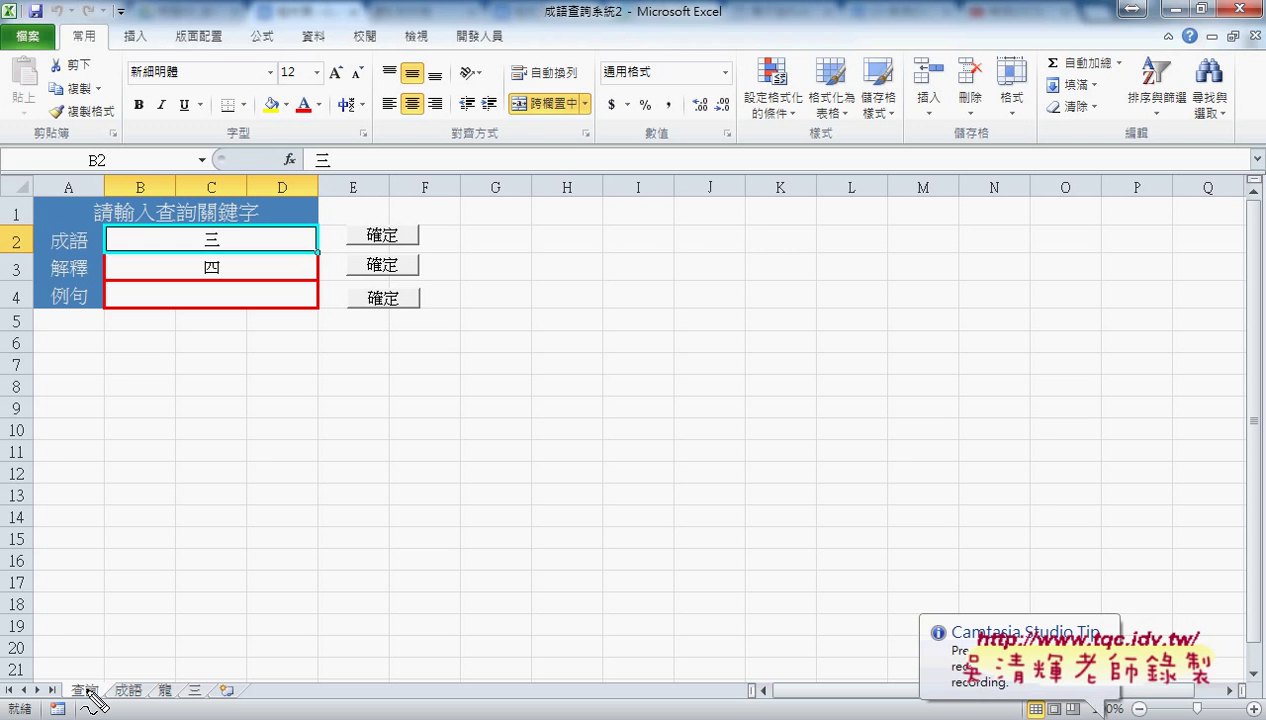
- Mark row 2 and circle 三 in B2 with the screen pen, clear it, and return to Google Docs
mouse_move(421, 250)
left_mouse_down()
mouse_move(95, 258)
mouse_move(418, 262)
left_mouse_up()
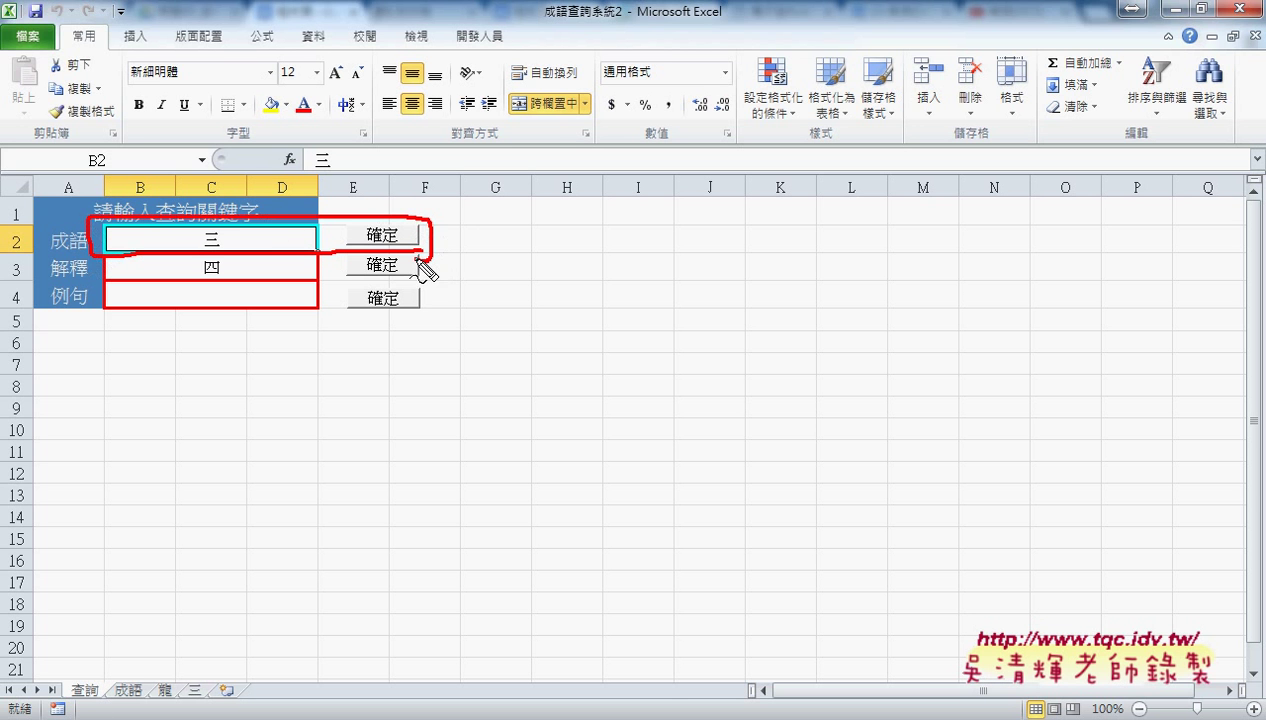
left_click_drag(640, 232, 268, 214)
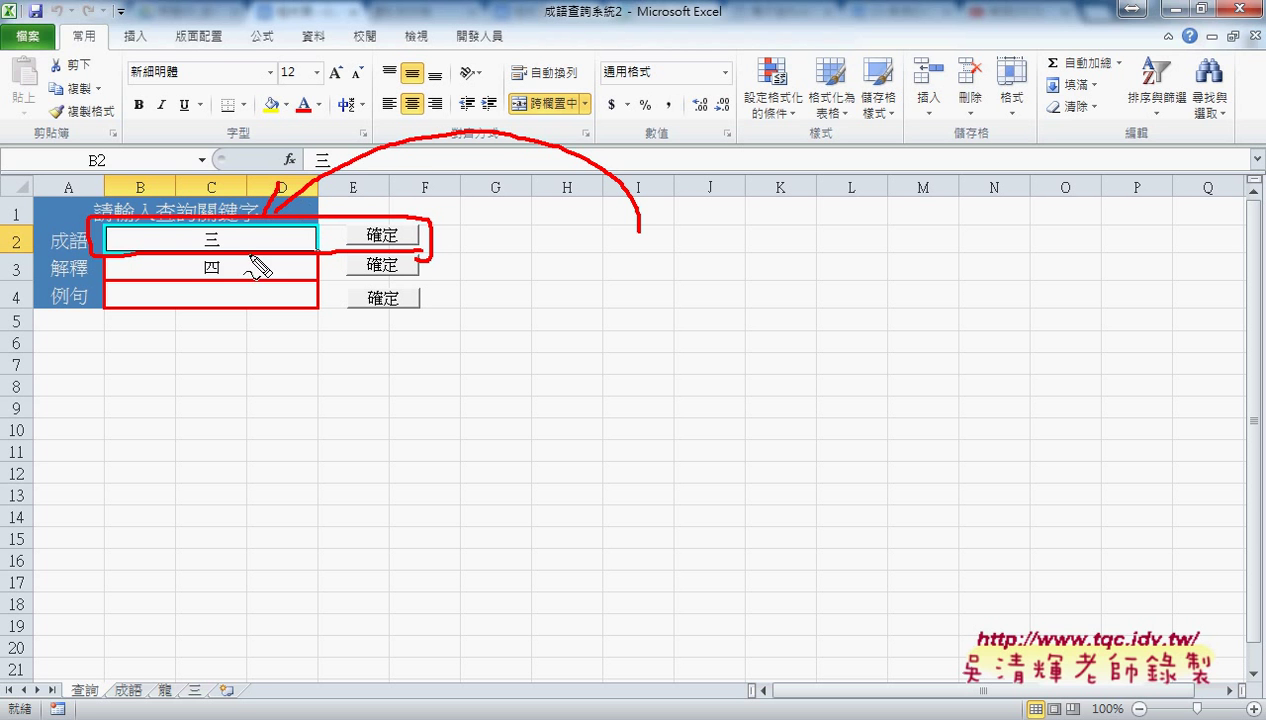
mouse_move(196, 248)
left_mouse_down()
mouse_move(222, 256)
mouse_move(297, 247)
mouse_move(296, 236)
left_mouse_up()
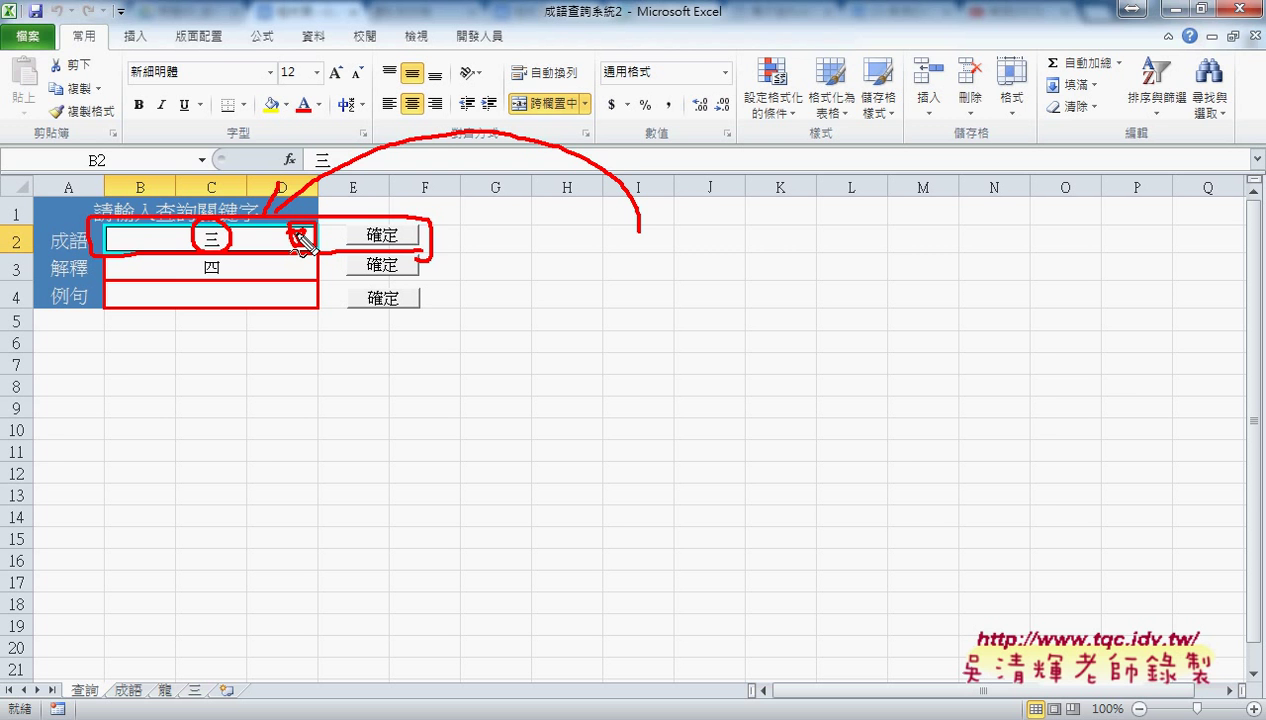
key("Escape")
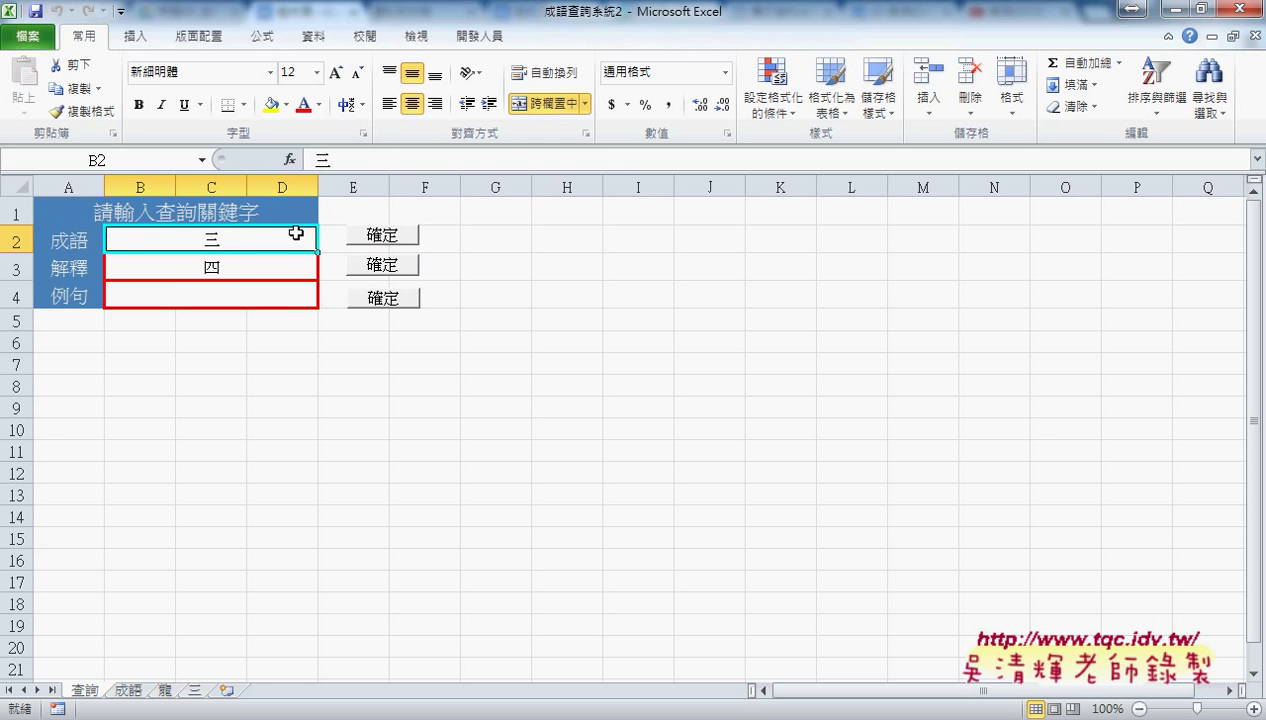
key("alt+Tab")
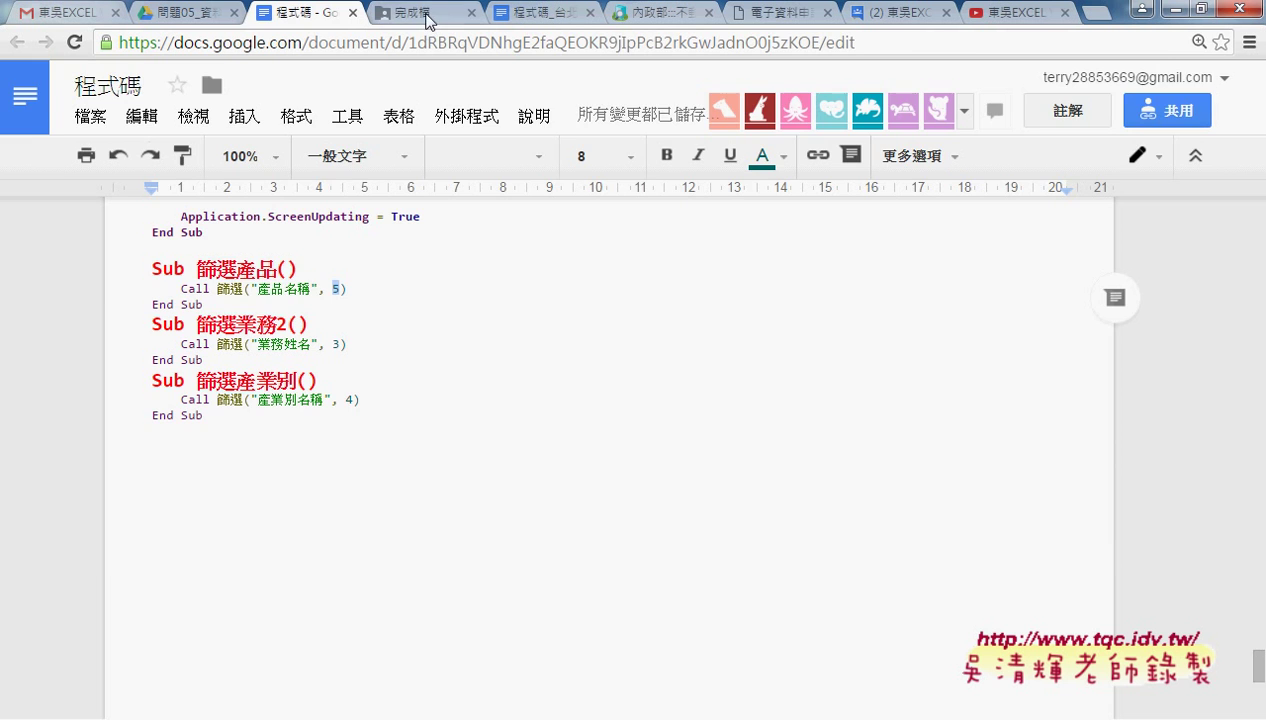
- Go from the course's top Drive folder through _雲端白板畫面 and 問題06 into 01_批次查詢
left_click(425, 15)
scroll(348, 291, "up", 3)
left_click(340, 175)
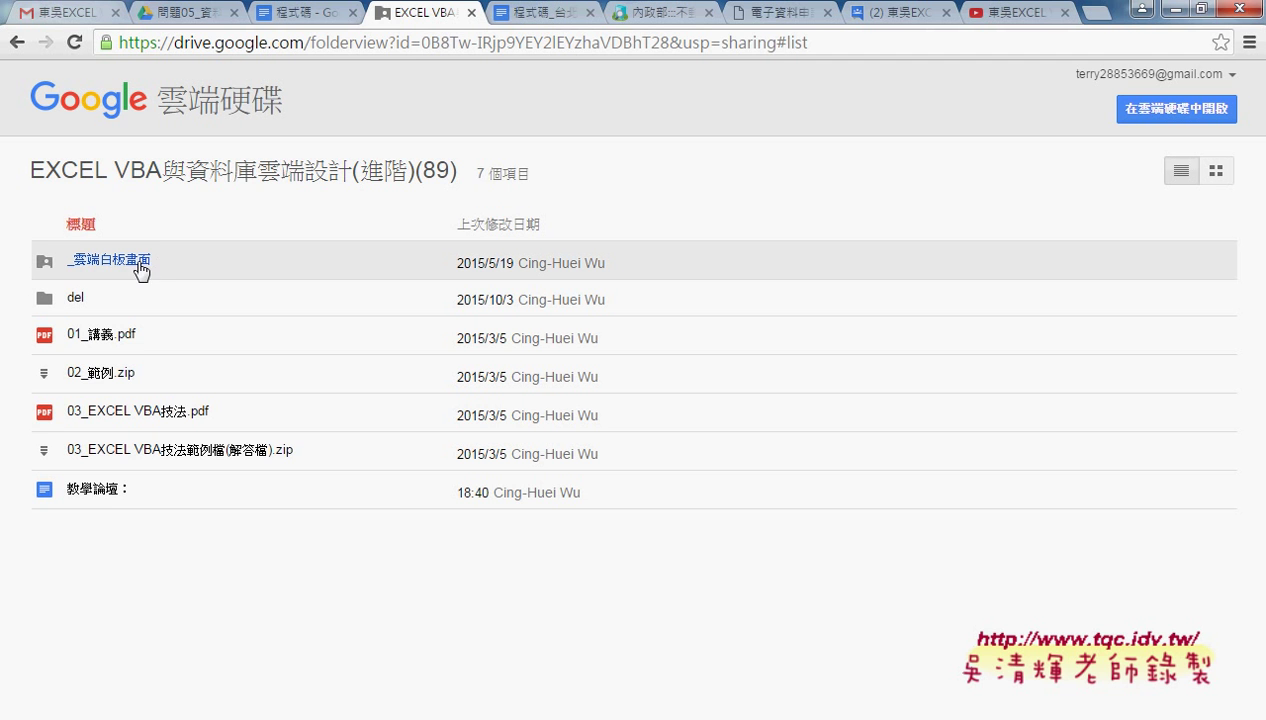
left_click(141, 264)
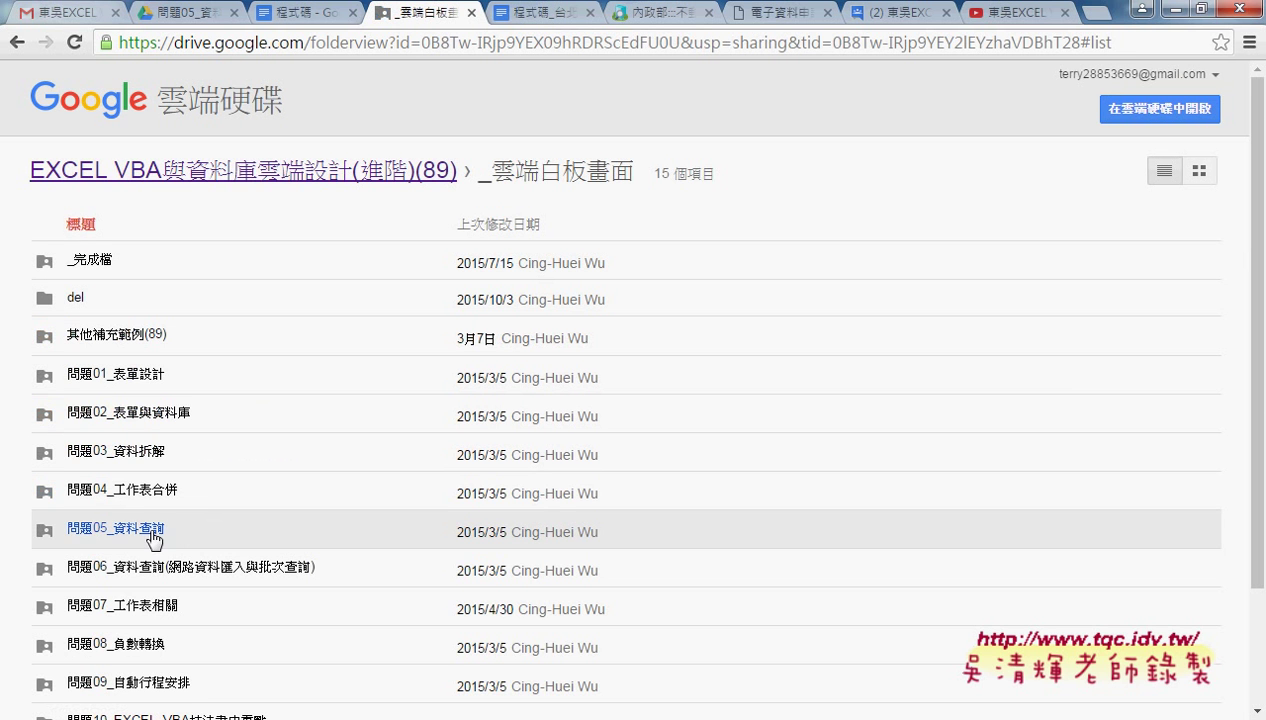
left_click(153, 577)
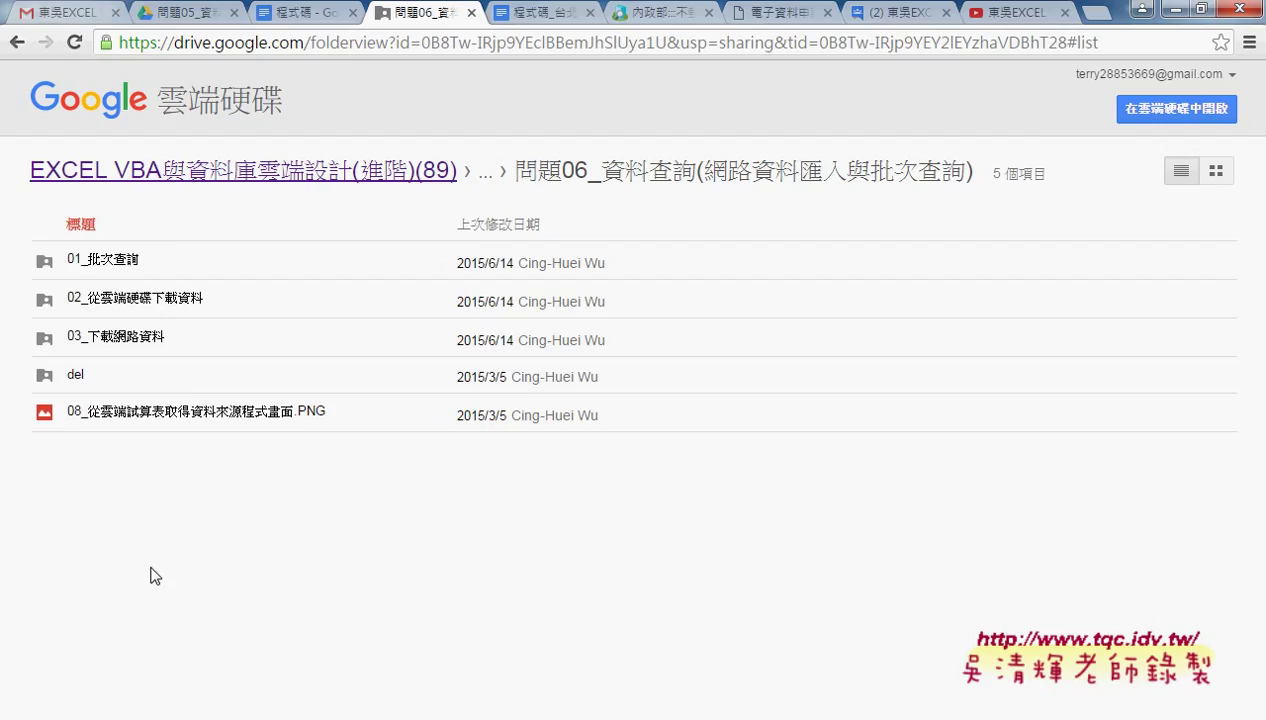
left_click(124, 262)
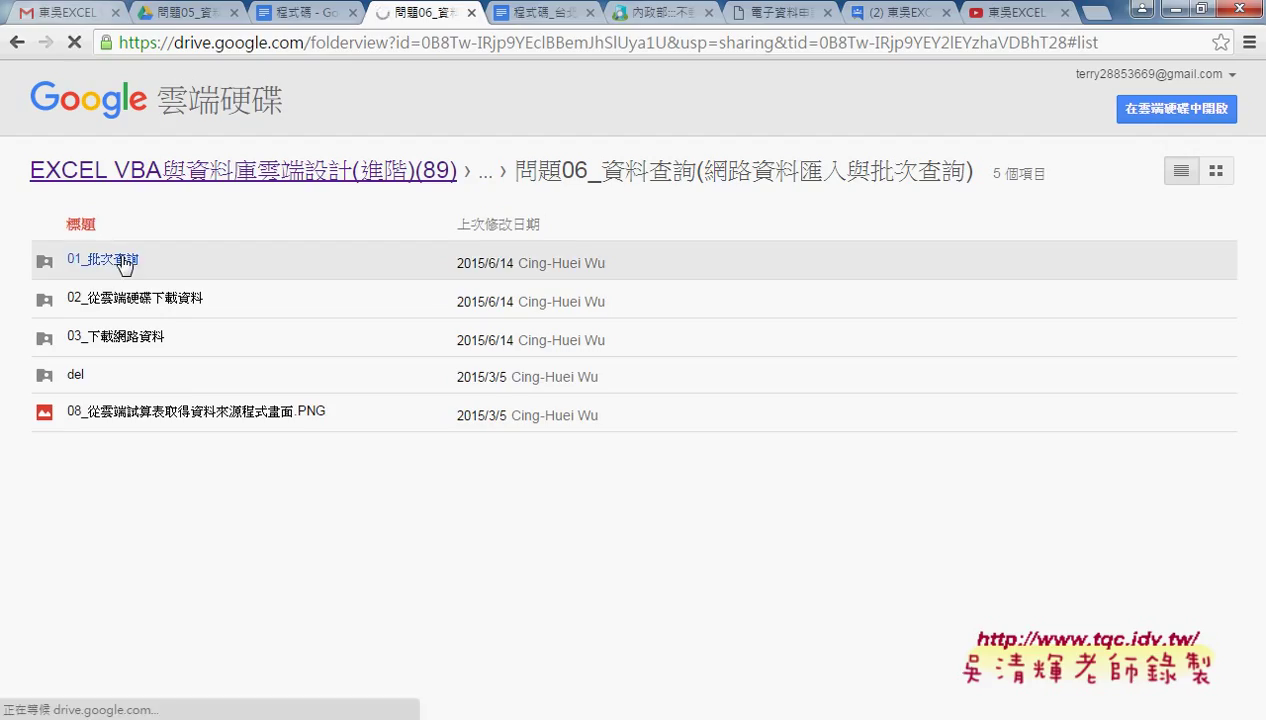